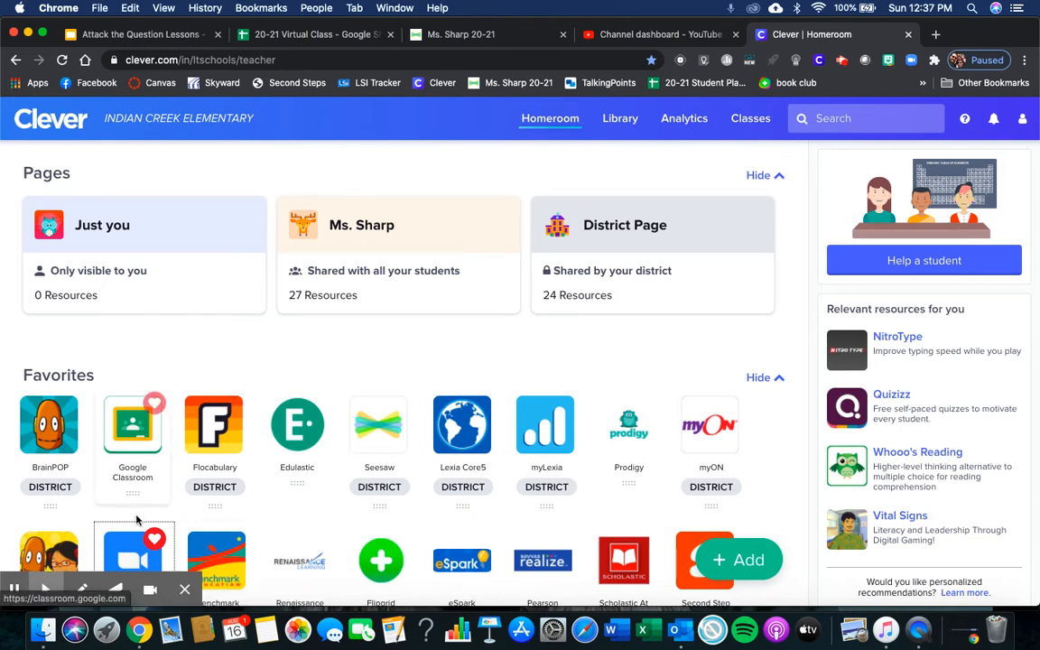
- Open Zoom from the Clever favorites and look over the meeting hosting choices and the profile details
{"action": "left_click", "coordinate": [125, 556]}
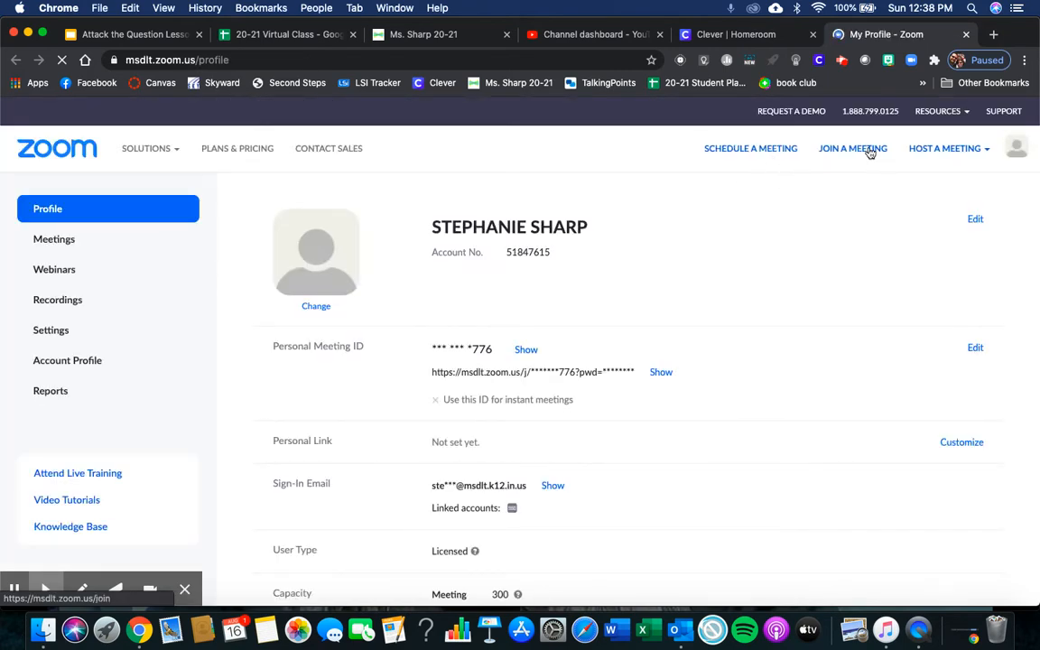
{"action": "left_click", "coordinate": [939, 148]}
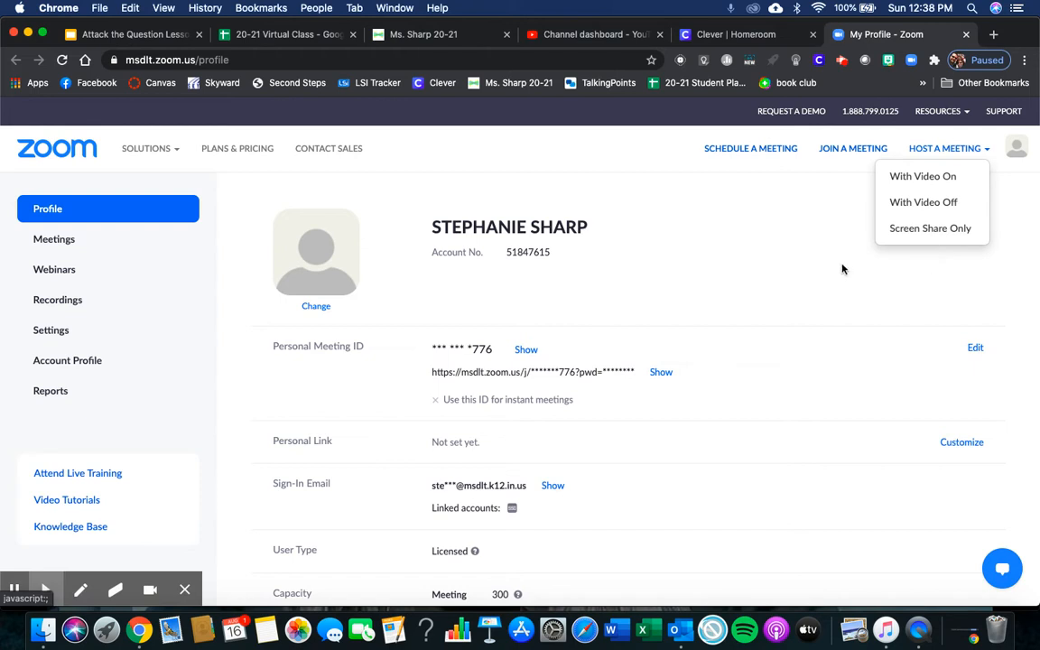
{"action": "mouse_move", "coordinate": [948, 139]}
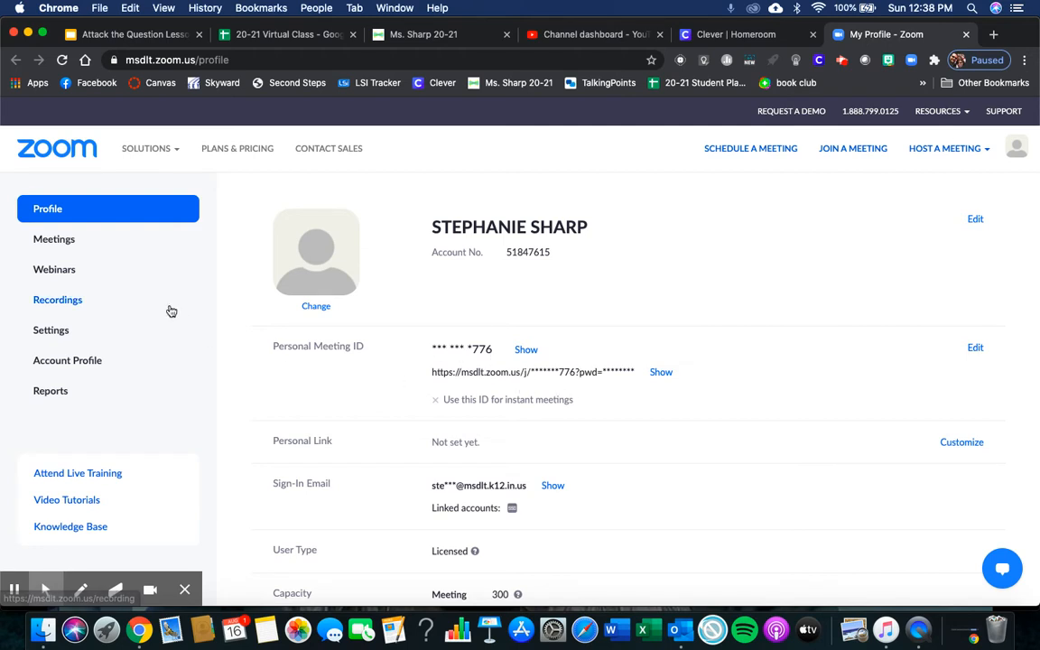
{"action": "scroll", "coordinate": [247, 365], "scroll_direction": "down", "scroll_amount": 3}
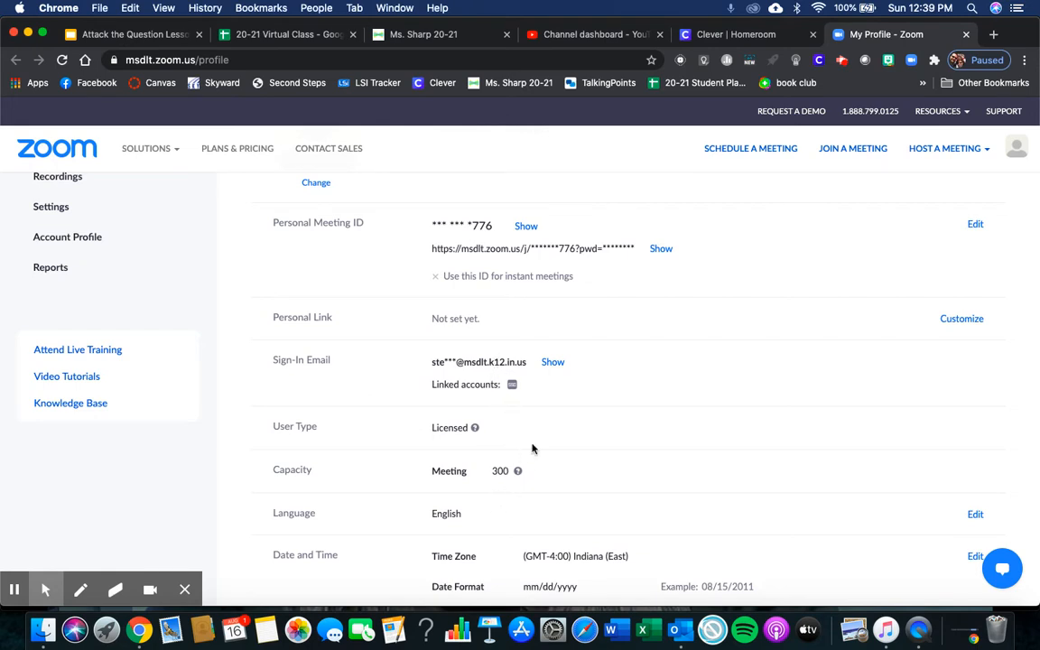
{"action": "scroll", "coordinate": [532, 449], "scroll_direction": "up", "scroll_amount": 3}
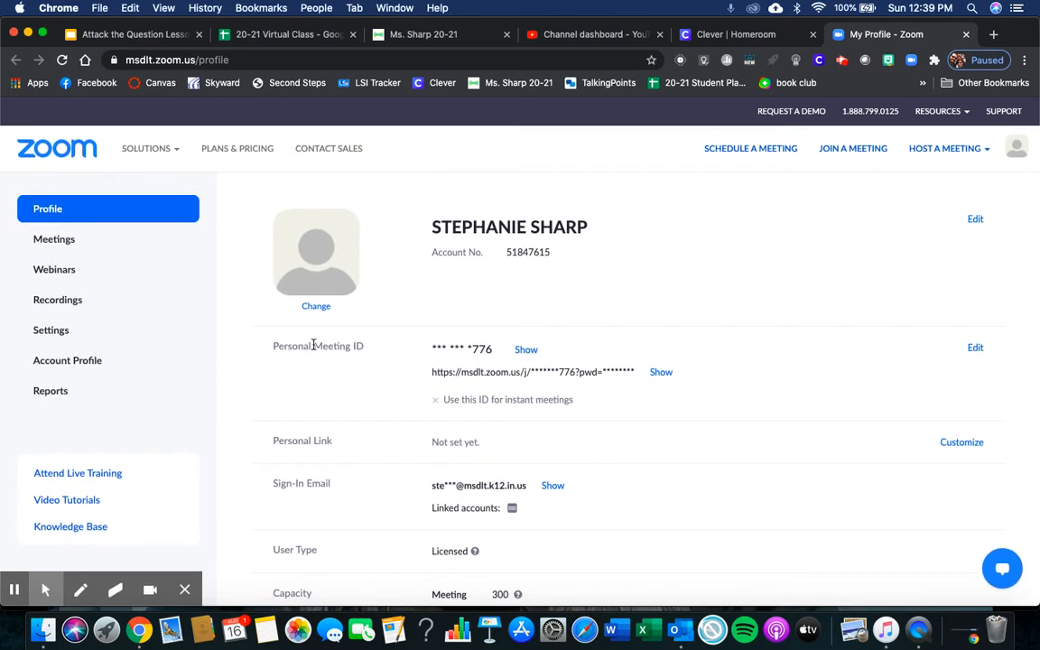
- Start scheduling a new meeting with a topic made of "3rd Grade", the teacher's surname and "8/20/20"
{"action": "left_click", "coordinate": [48, 241]}
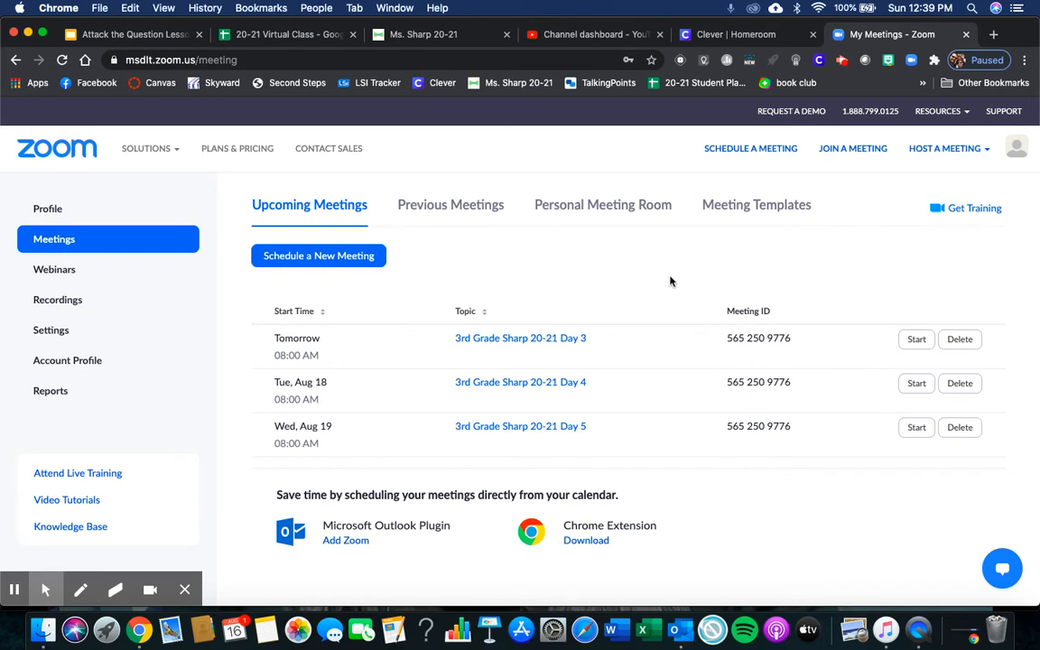
{"action": "left_click", "coordinate": [318, 258]}
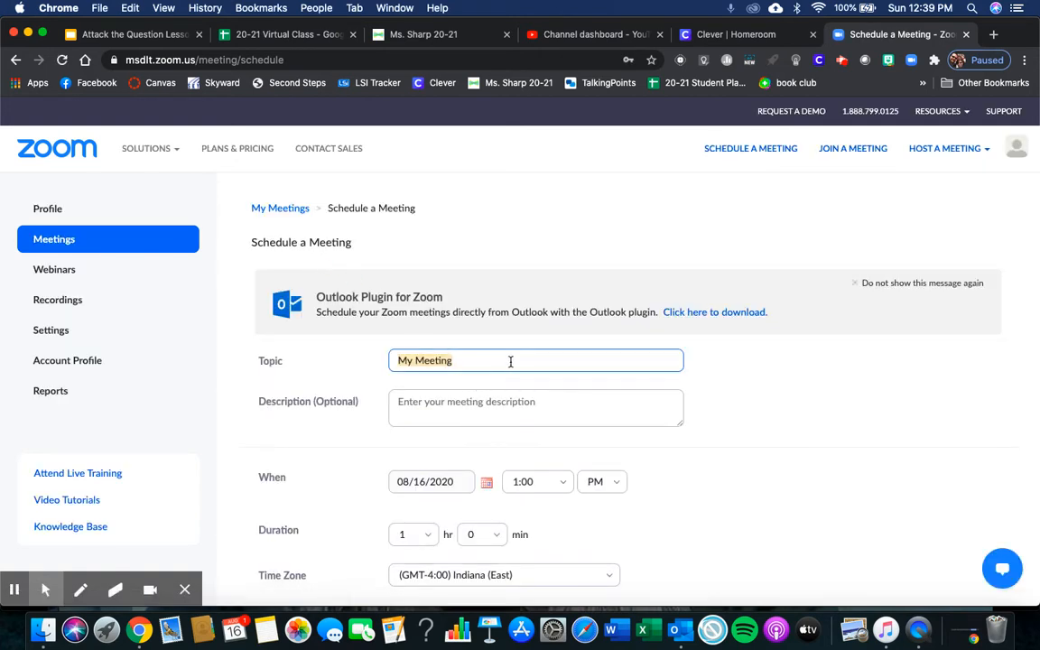
{"action": "type", "text": "3rd Grade "}
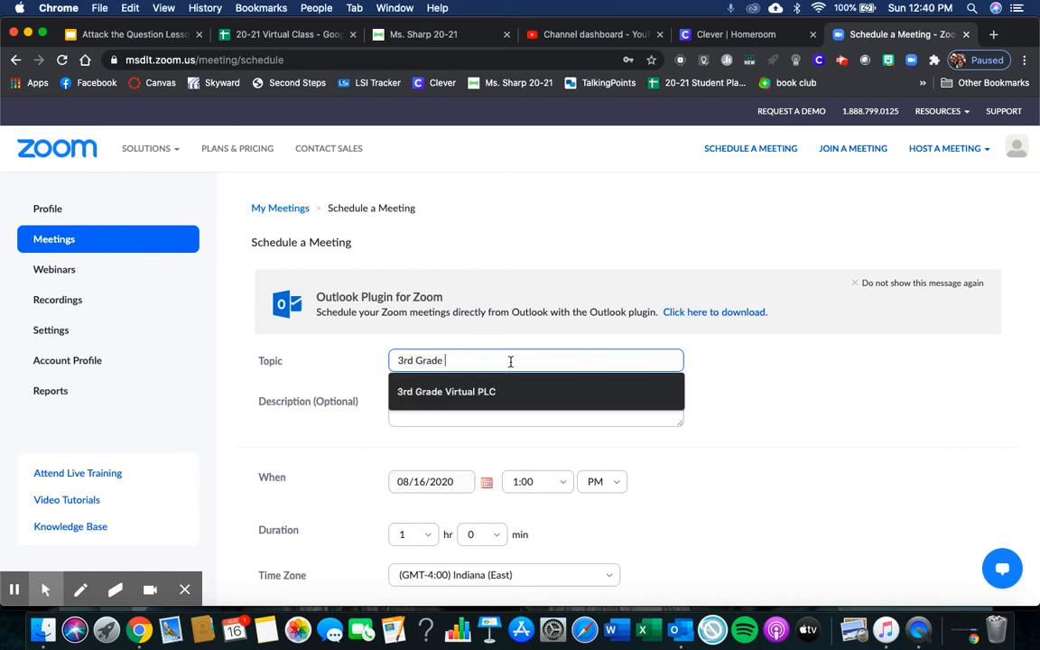
{"action": "type", "text": "Sharp 20/21"}
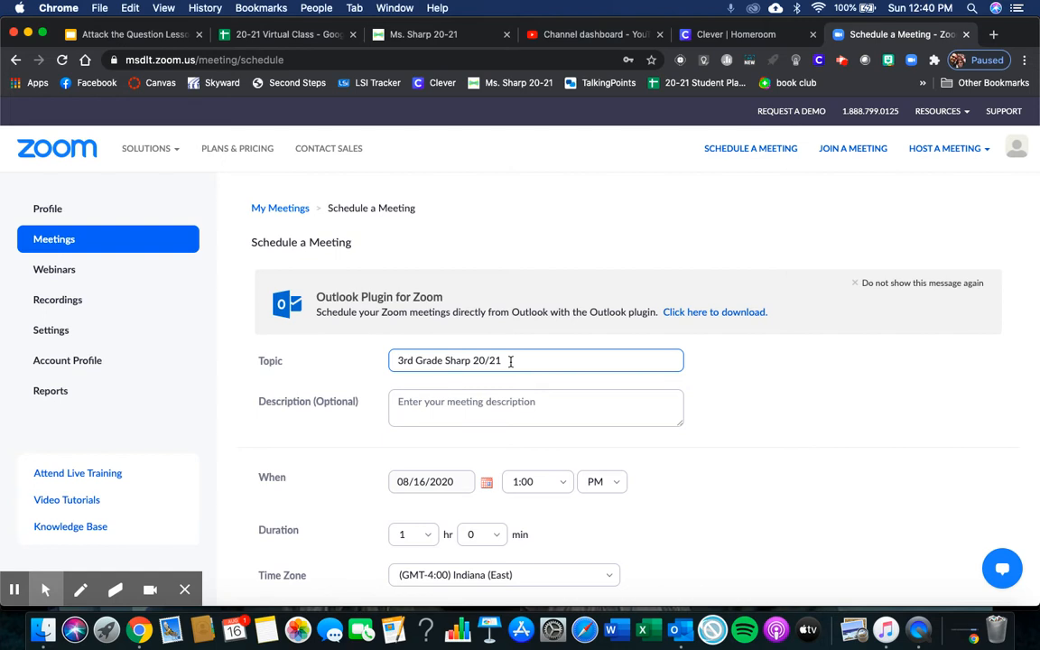
{"action": "key", "text": "BackSpace"}
{"action": "key", "text": "BackSpace"}
{"action": "key", "text": "BackSpace"}
{"action": "key", "text": "BackSpace"}
{"action": "key", "text": "BackSpace"}
{"action": "type", "text": "8/20/20"}
{"action": "left_click", "coordinate": [627, 397]}
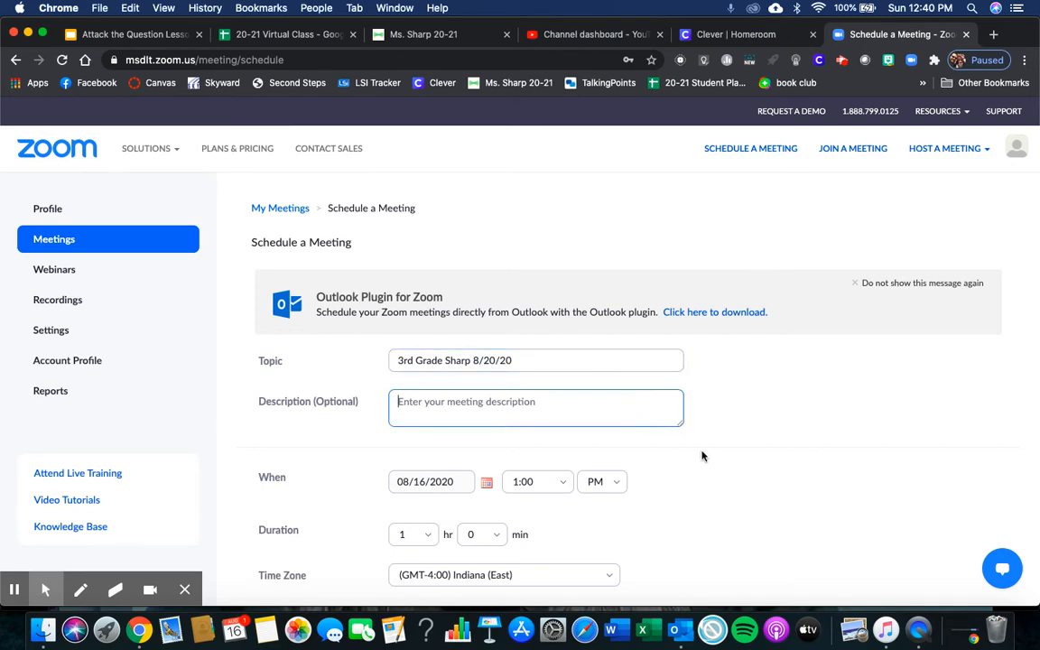
- Set the meeting date to 08/20/2020
{"action": "scroll", "coordinate": [702, 455], "scroll_direction": "down", "scroll_amount": 1}
{"action": "scroll", "coordinate": [729, 442], "scroll_direction": "down", "scroll_amount": 1}
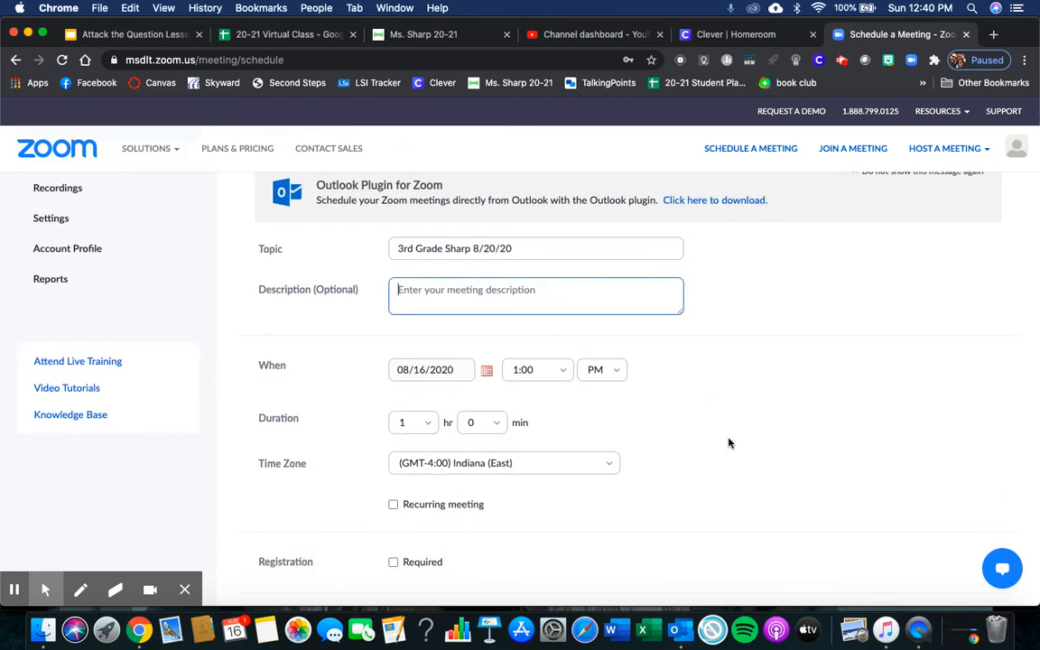
{"action": "left_click", "coordinate": [487, 371]}
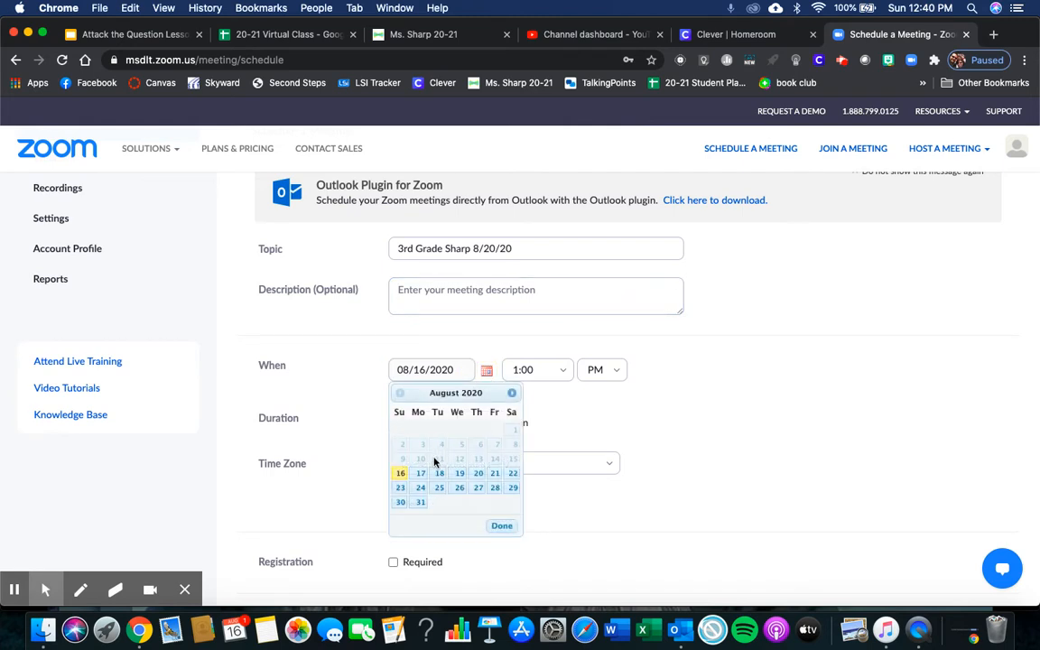
{"action": "left_click", "coordinate": [479, 473]}
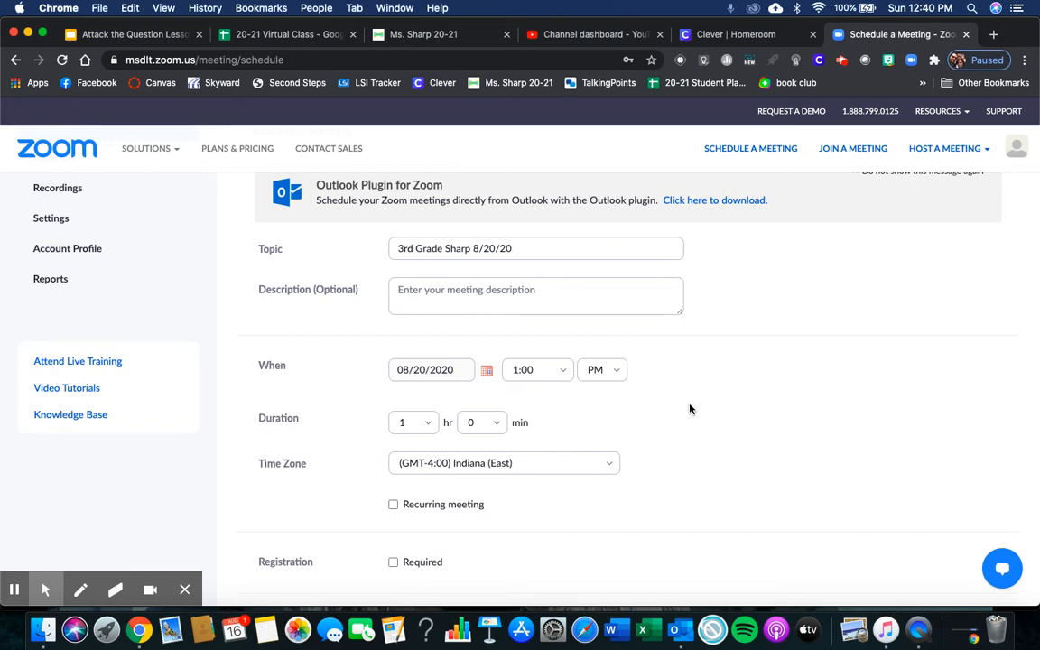
- Set the meeting's start time to 8:00 AM and its duration to 7 hr
{"action": "left_click", "coordinate": [564, 373]}
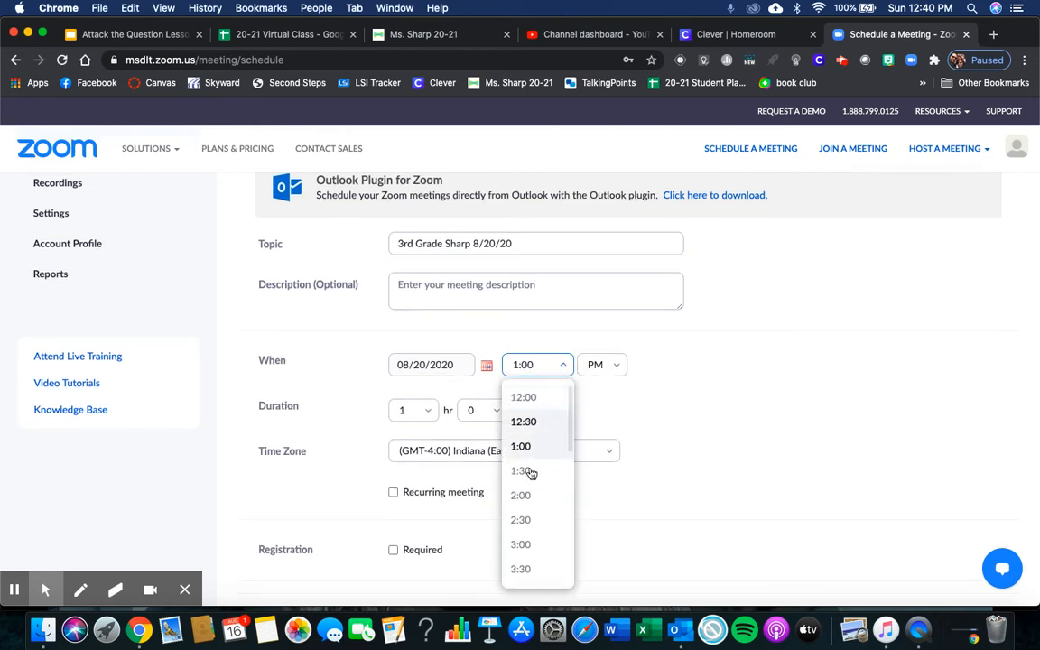
{"action": "scroll", "coordinate": [530, 522], "scroll_direction": "down", "scroll_amount": 3}
{"action": "scroll", "coordinate": [530, 524], "scroll_direction": "down", "scroll_amount": 5}
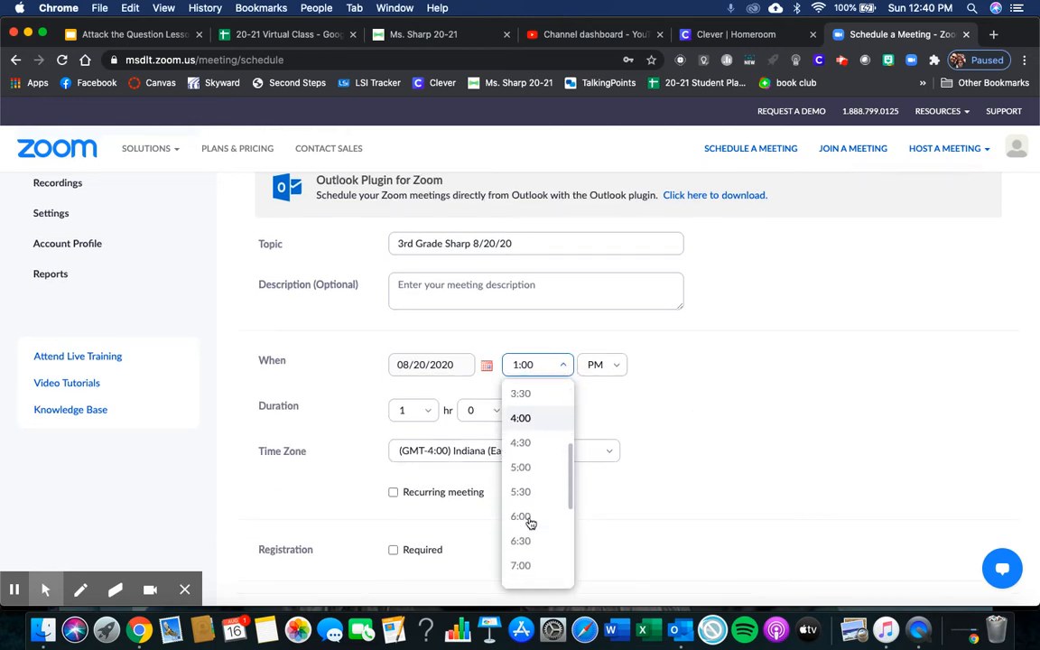
{"action": "left_click", "coordinate": [529, 534]}
{"action": "left_click", "coordinate": [623, 365]}
{"action": "left_click", "coordinate": [599, 399]}
{"action": "left_click", "coordinate": [414, 410]}
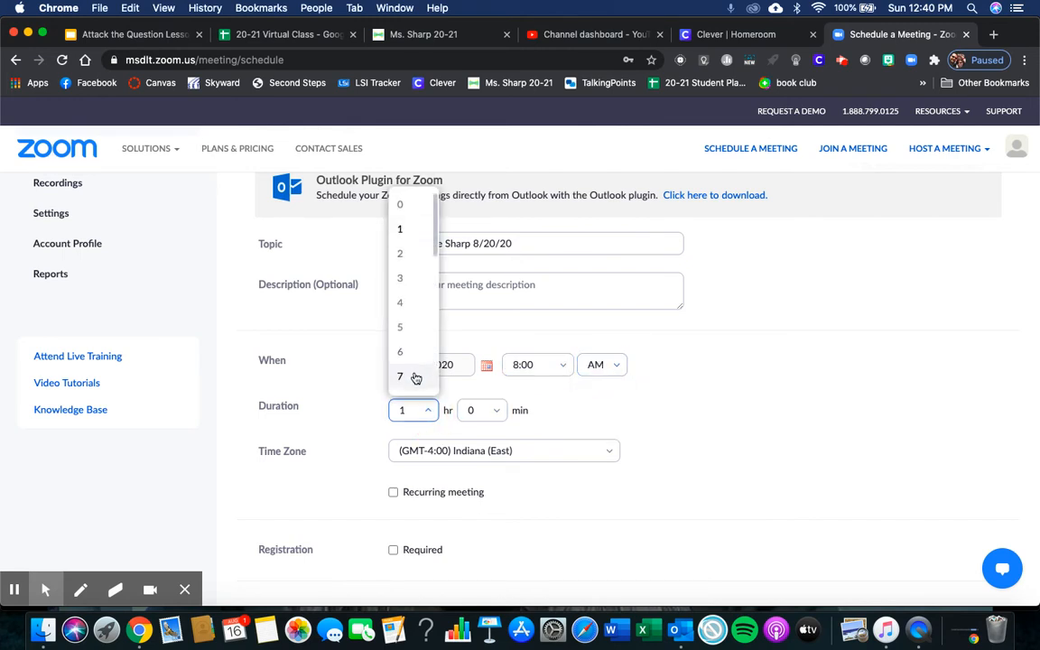
{"action": "left_click", "coordinate": [414, 376]}
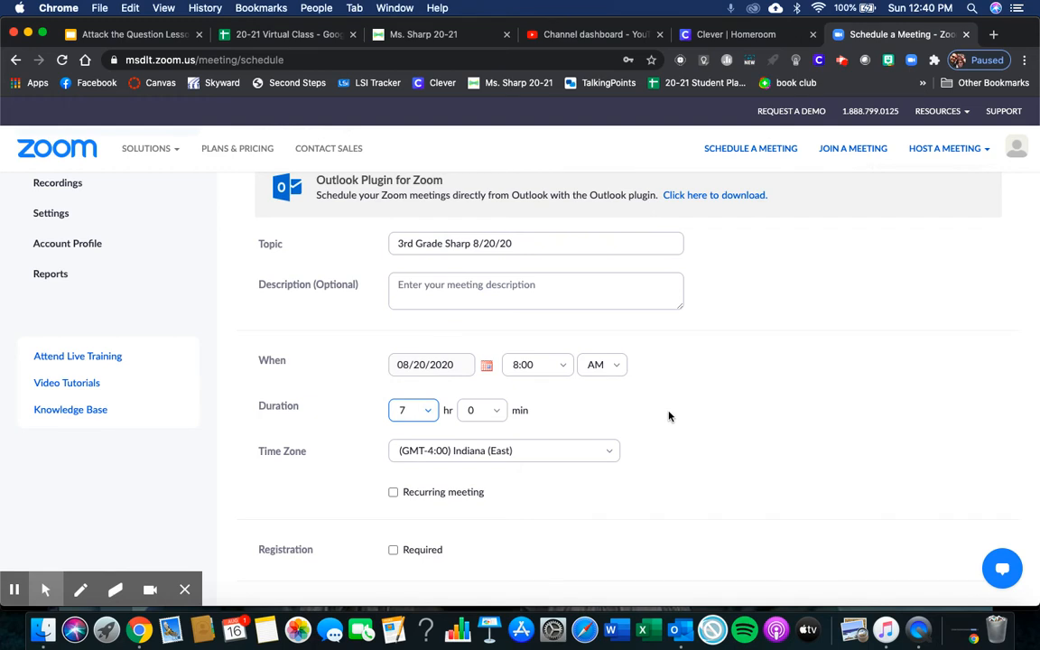
- Check the ID, security, video and audio settings and set the meeting to record automatically in the cloud
{"action": "scroll", "coordinate": [669, 417], "scroll_direction": "down", "scroll_amount": 3}
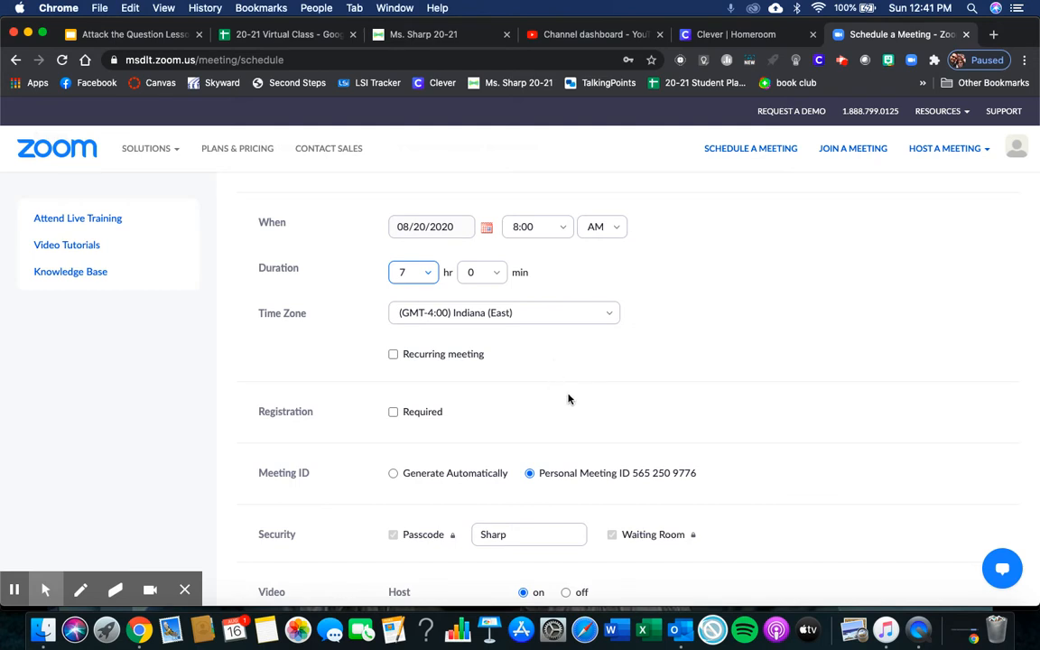
{"action": "scroll", "coordinate": [569, 397], "scroll_direction": "down", "scroll_amount": 3}
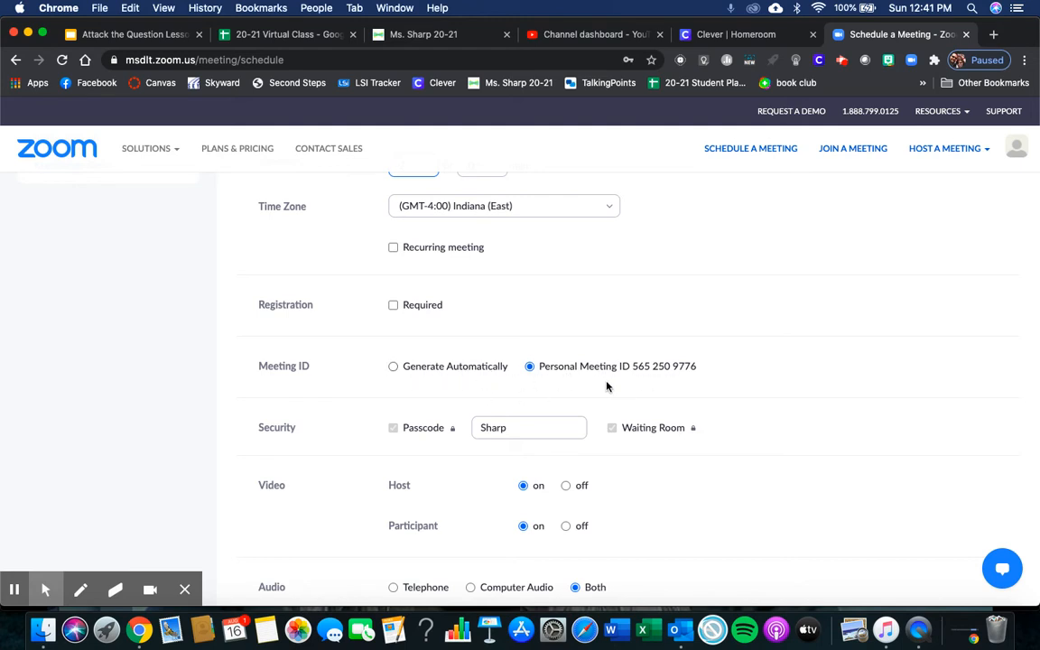
{"action": "scroll", "coordinate": [707, 364], "scroll_direction": "down", "scroll_amount": 2}
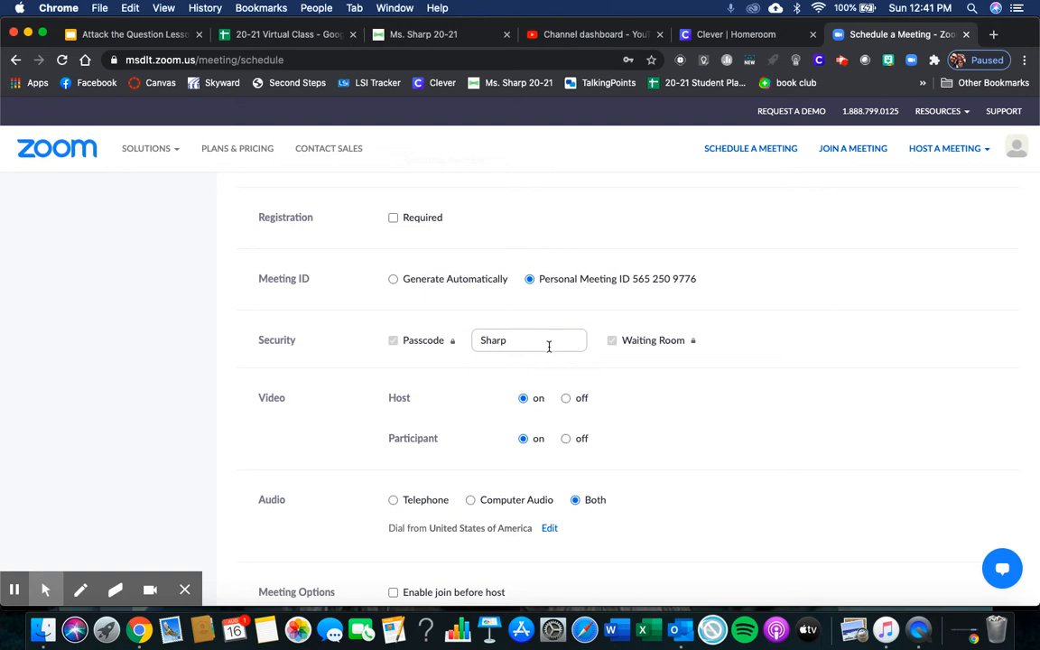
{"action": "mouse_move", "coordinate": [692, 349]}
{"action": "scroll", "coordinate": [686, 353], "scroll_direction": "down", "scroll_amount": 3}
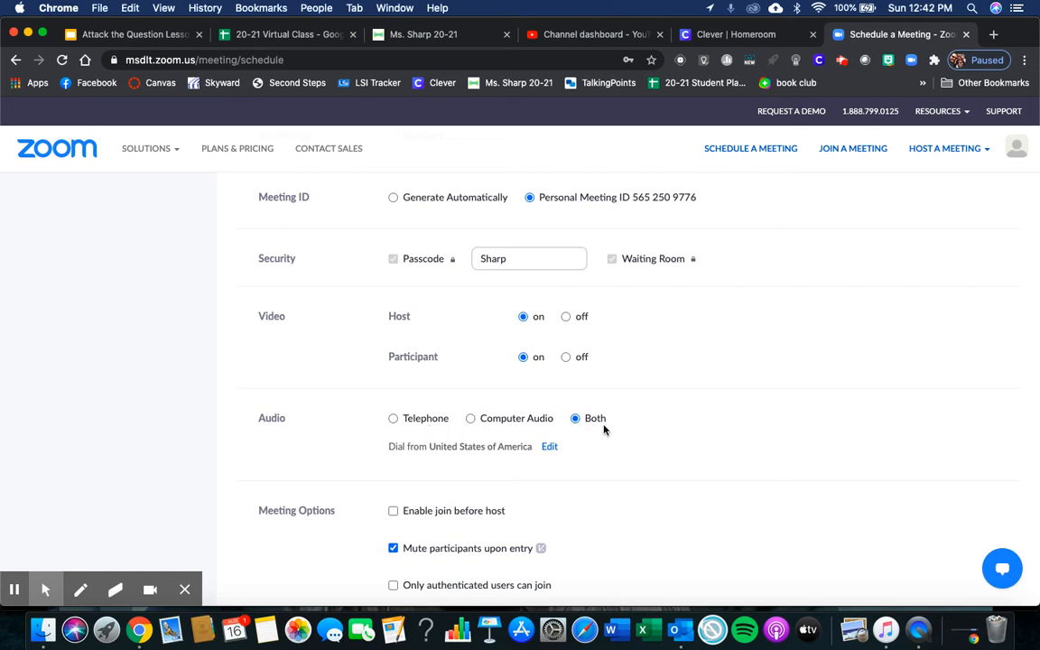
{"action": "scroll", "coordinate": [604, 430], "scroll_direction": "down", "scroll_amount": 5}
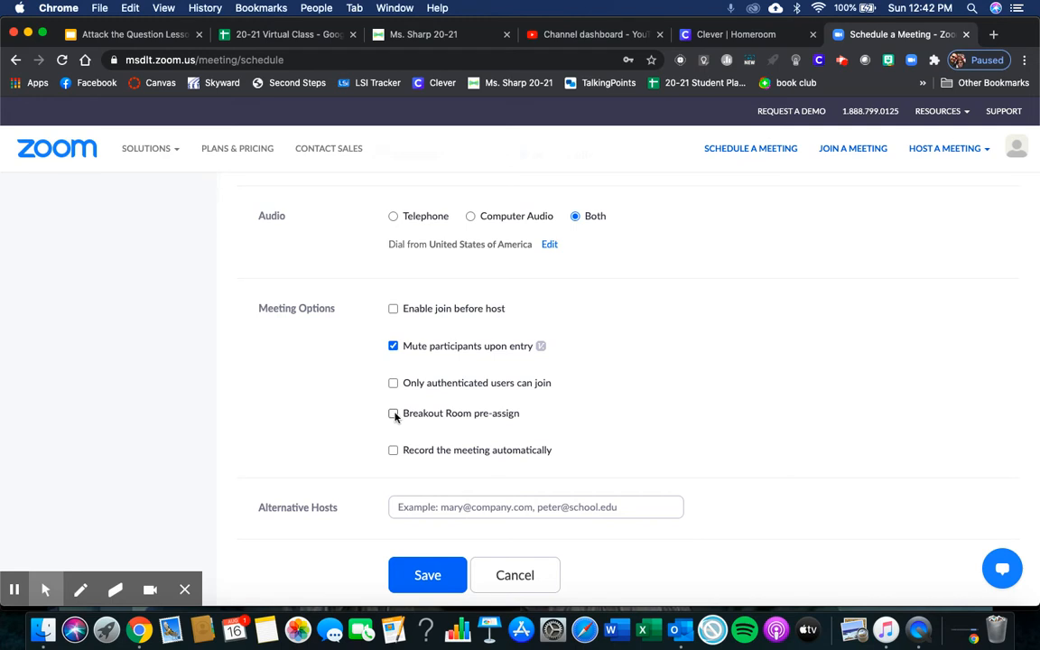
{"action": "left_click", "coordinate": [393, 451]}
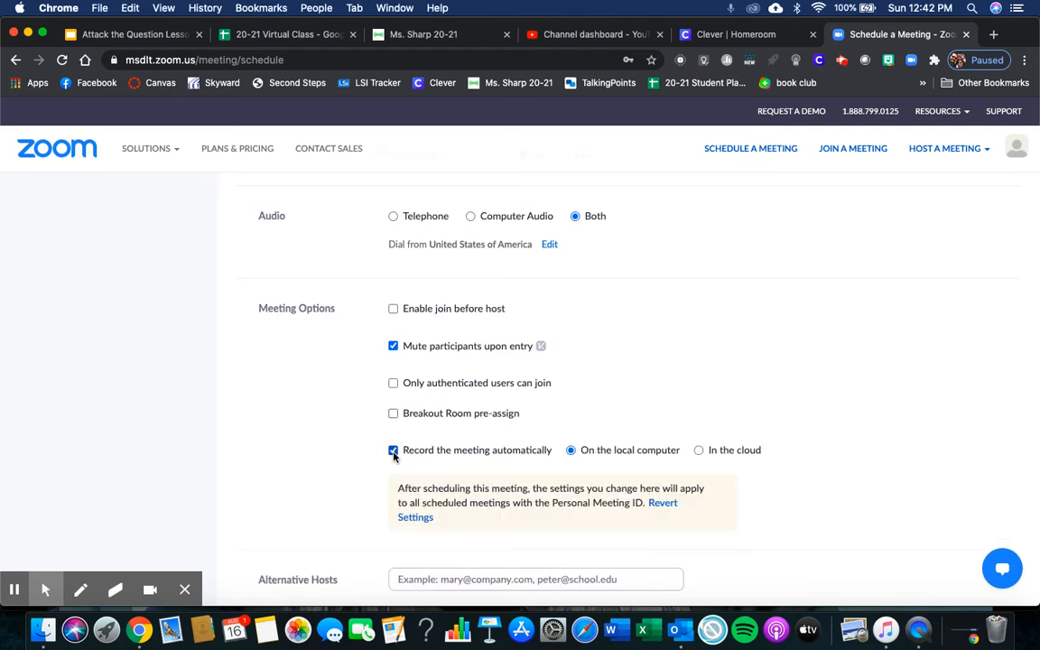
{"action": "left_click", "coordinate": [699, 451]}
- Review the meeting form, including the alternative hosts field, and save the scheduled meeting
{"action": "scroll", "coordinate": [702, 353], "scroll_direction": "up", "scroll_amount": 10}
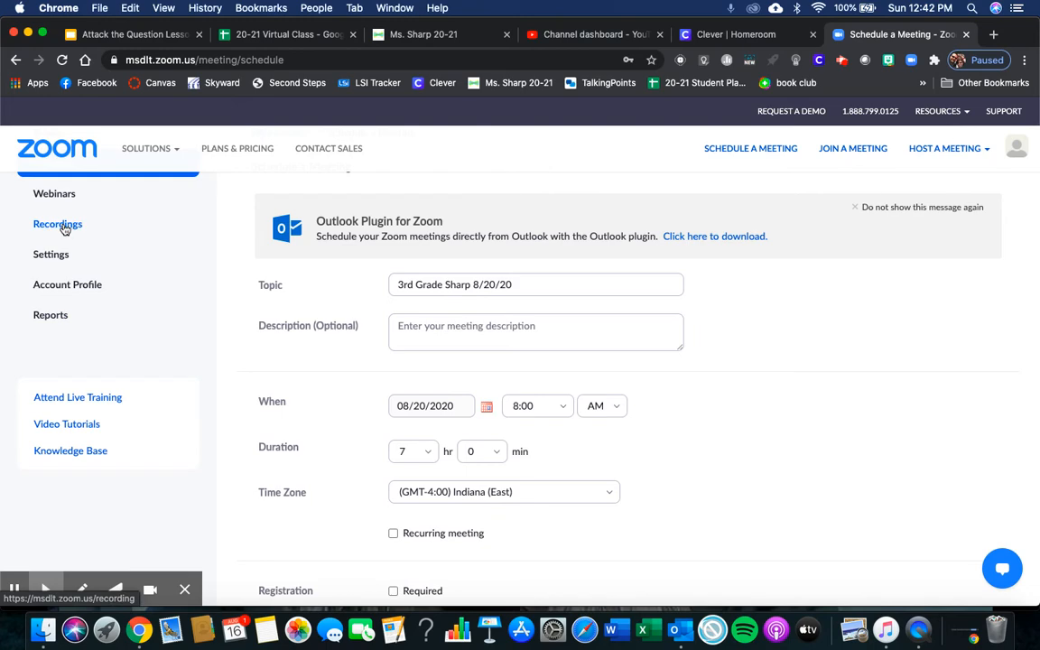
{"action": "scroll", "coordinate": [402, 408], "scroll_direction": "down", "scroll_amount": 15}
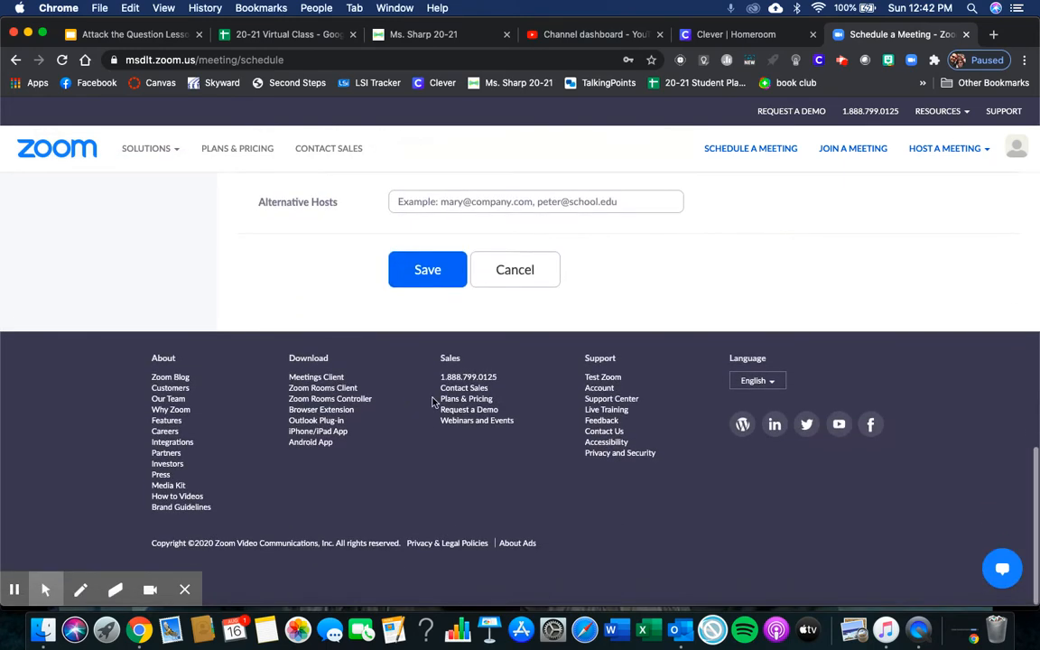
{"action": "scroll", "coordinate": [689, 264], "scroll_direction": "up", "scroll_amount": 3}
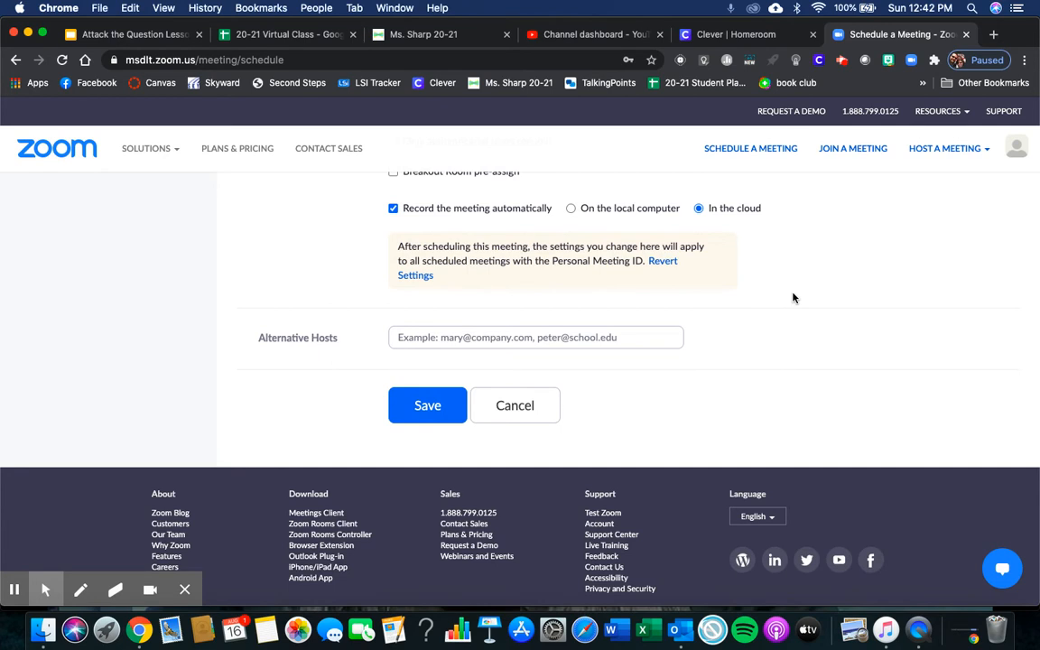
{"action": "scroll", "coordinate": [793, 298], "scroll_direction": "up", "scroll_amount": 1}
{"action": "left_click", "coordinate": [609, 390]}
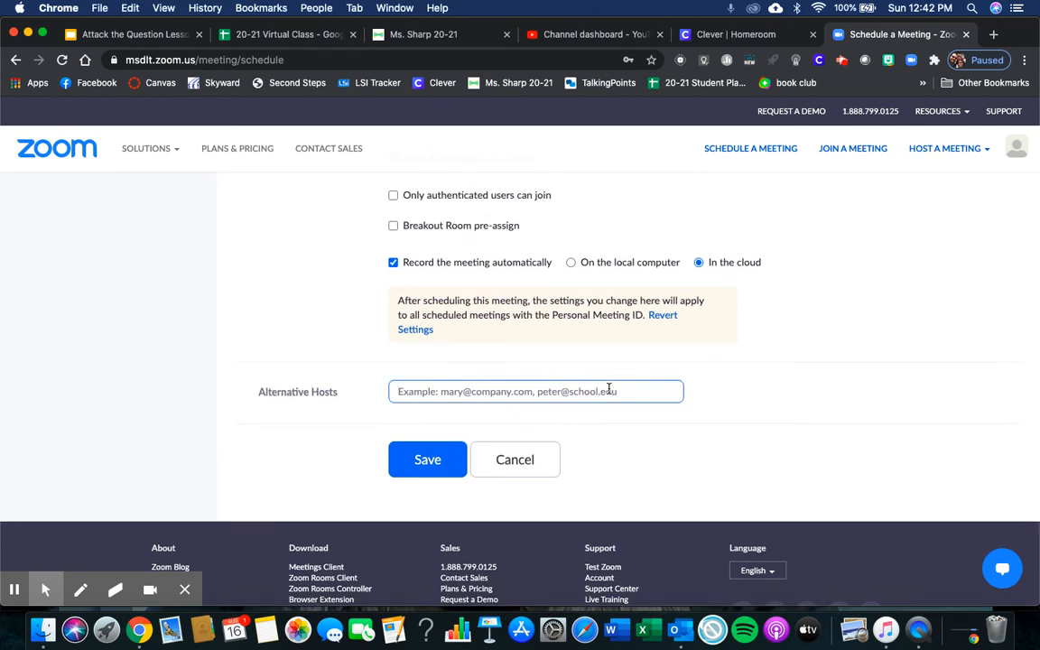
{"action": "scroll", "coordinate": [801, 367], "scroll_direction": "up", "scroll_amount": 4}
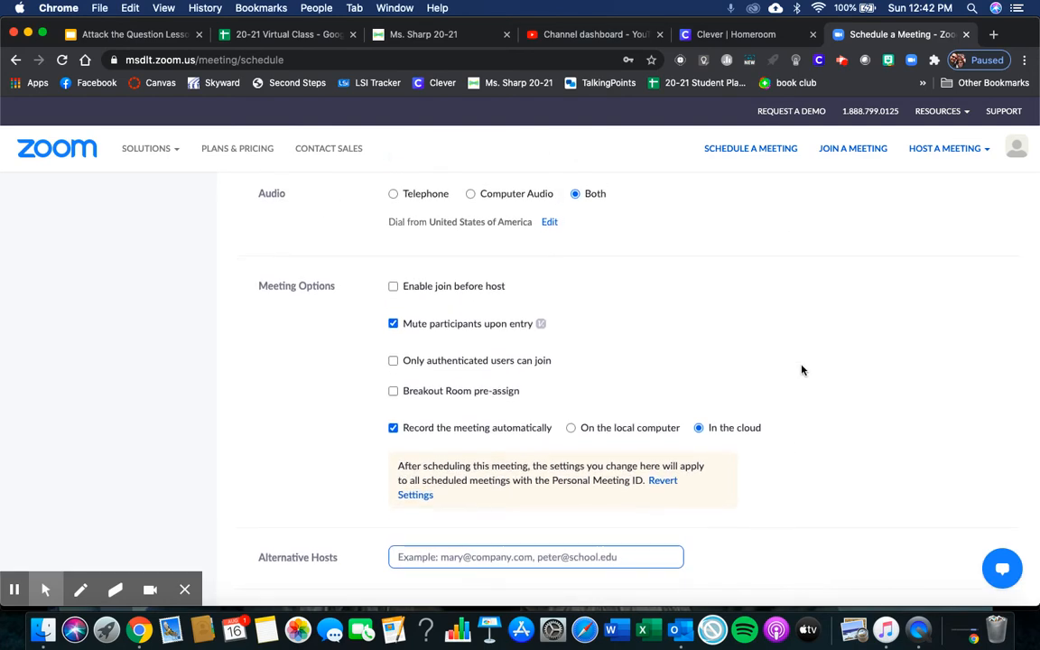
{"action": "scroll", "coordinate": [806, 342], "scroll_direction": "down", "scroll_amount": 3}
{"action": "left_click", "coordinate": [422, 483]}
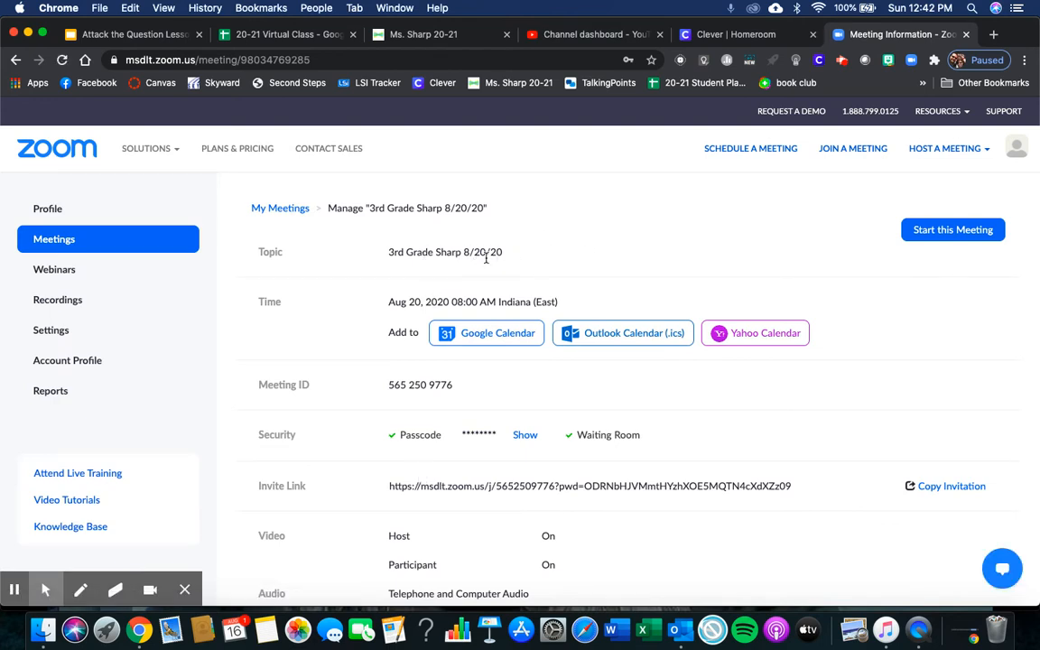
- Review the saved meeting's details and options, revealing its passcode and hiding it again
{"action": "scroll", "coordinate": [507, 395], "scroll_direction": "down", "scroll_amount": 2}
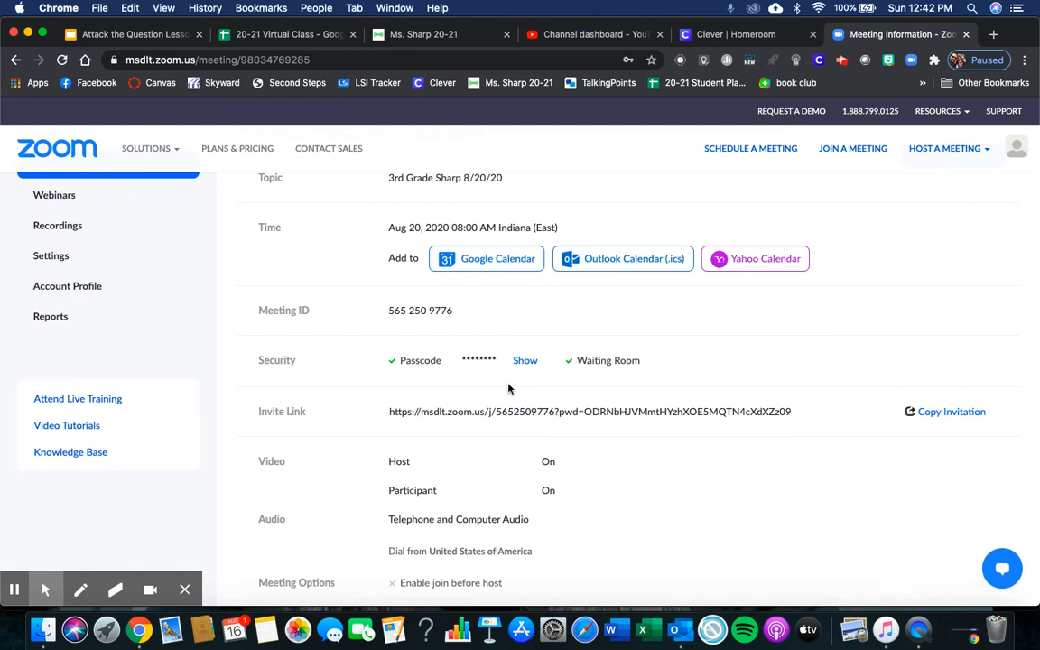
{"action": "left_click", "coordinate": [533, 363]}
{"action": "left_click", "coordinate": [511, 361]}
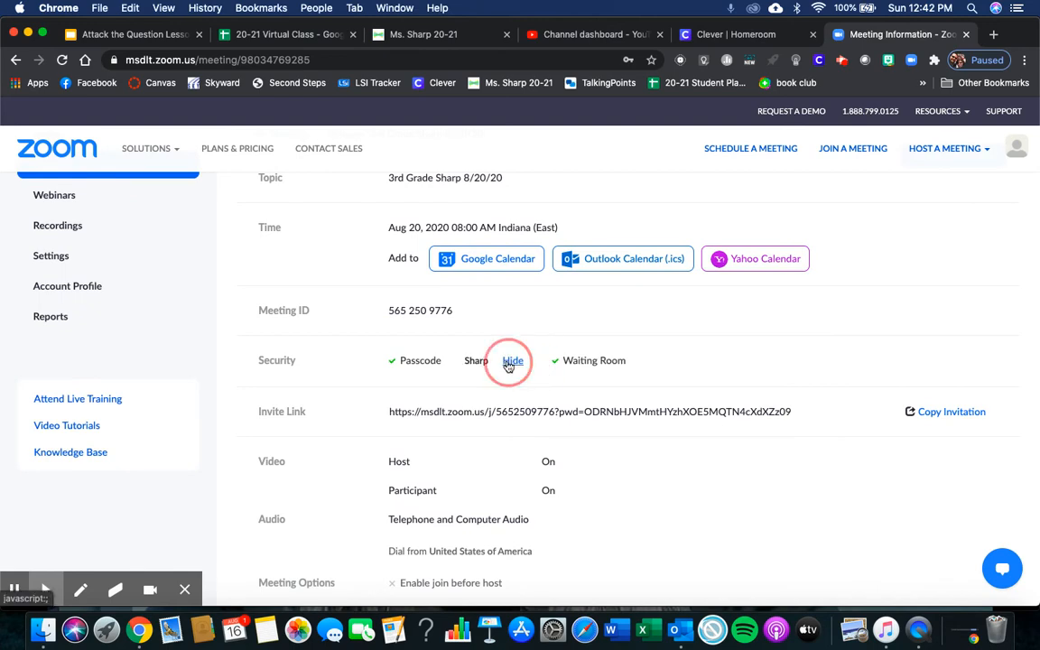
{"action": "scroll", "coordinate": [655, 447], "scroll_direction": "down", "scroll_amount": 5}
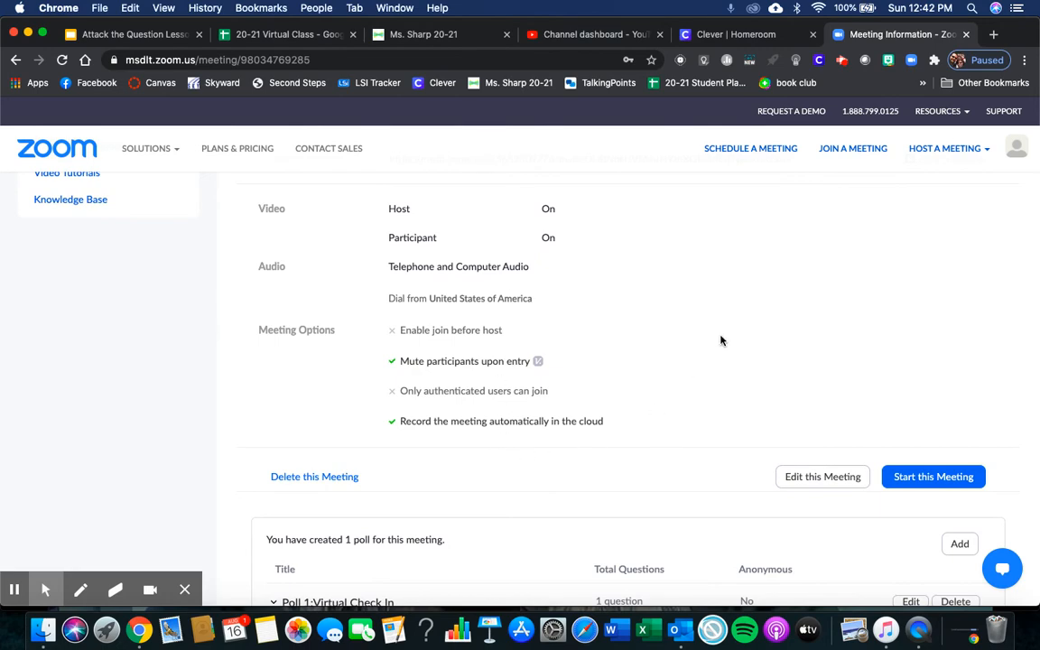
{"action": "scroll", "coordinate": [720, 341], "scroll_direction": "up", "scroll_amount": 2}
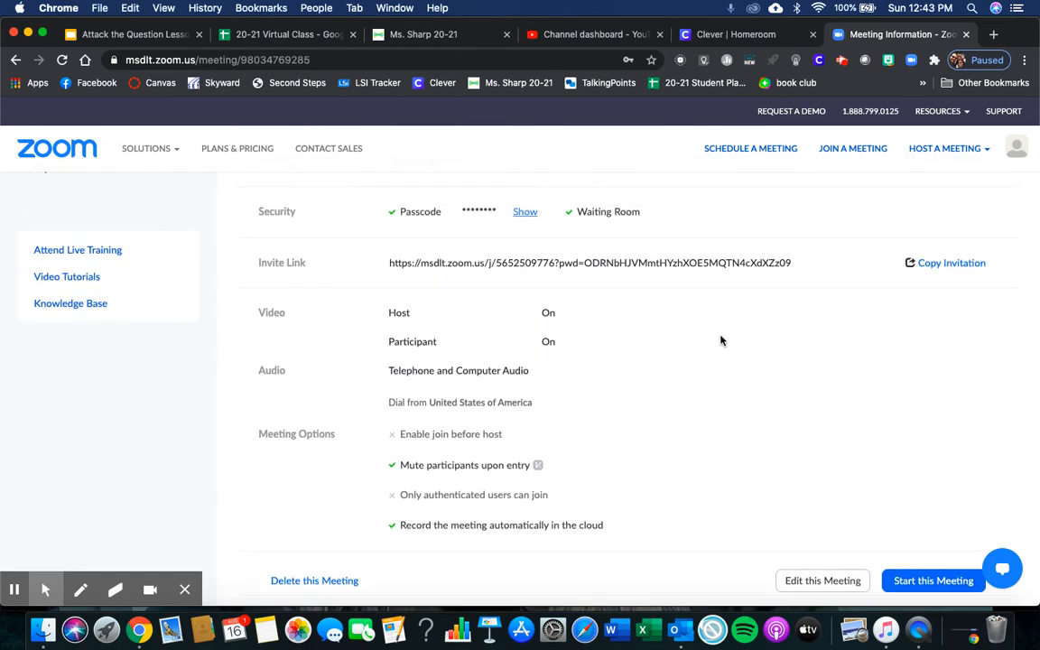
- Open the meeting invitation, read through it, highlight the join link, meeting ID and passcode lines, and close it
{"action": "left_click", "coordinate": [957, 263]}
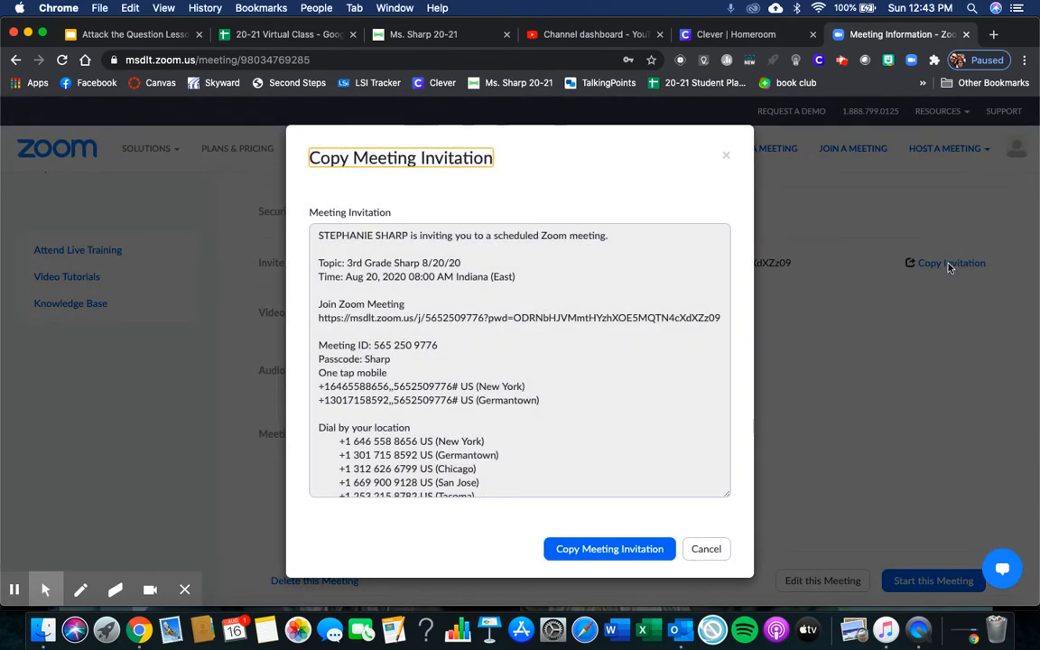
{"action": "scroll", "coordinate": [437, 323], "scroll_direction": "down", "scroll_amount": 3}
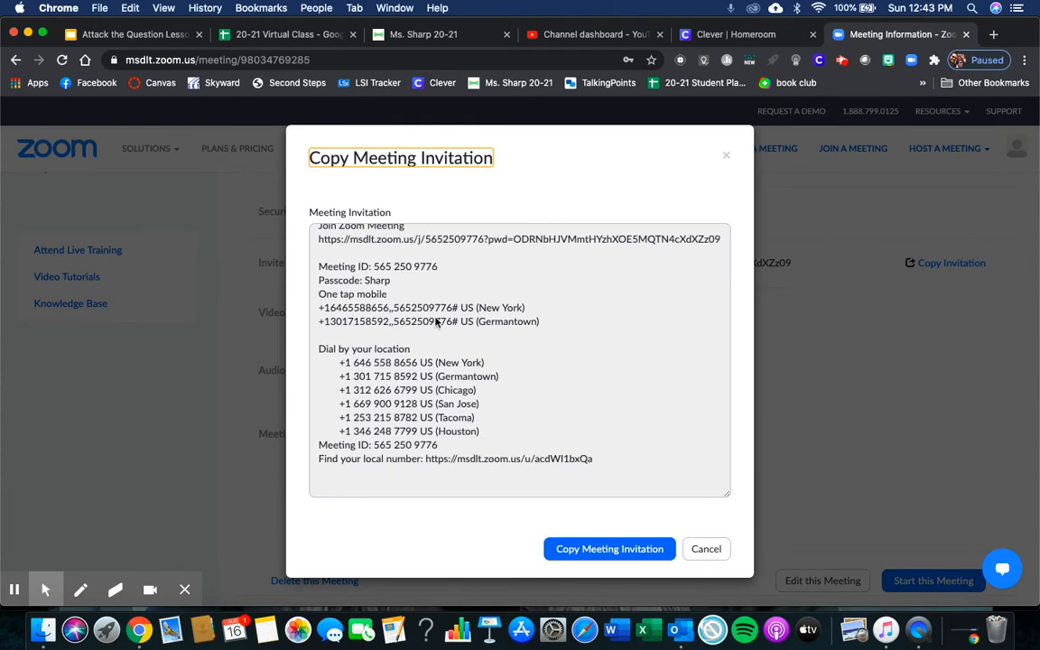
{"action": "scroll", "coordinate": [437, 323], "scroll_direction": "up", "scroll_amount": 3}
{"action": "scroll", "coordinate": [437, 323], "scroll_direction": "down", "scroll_amount": 3}
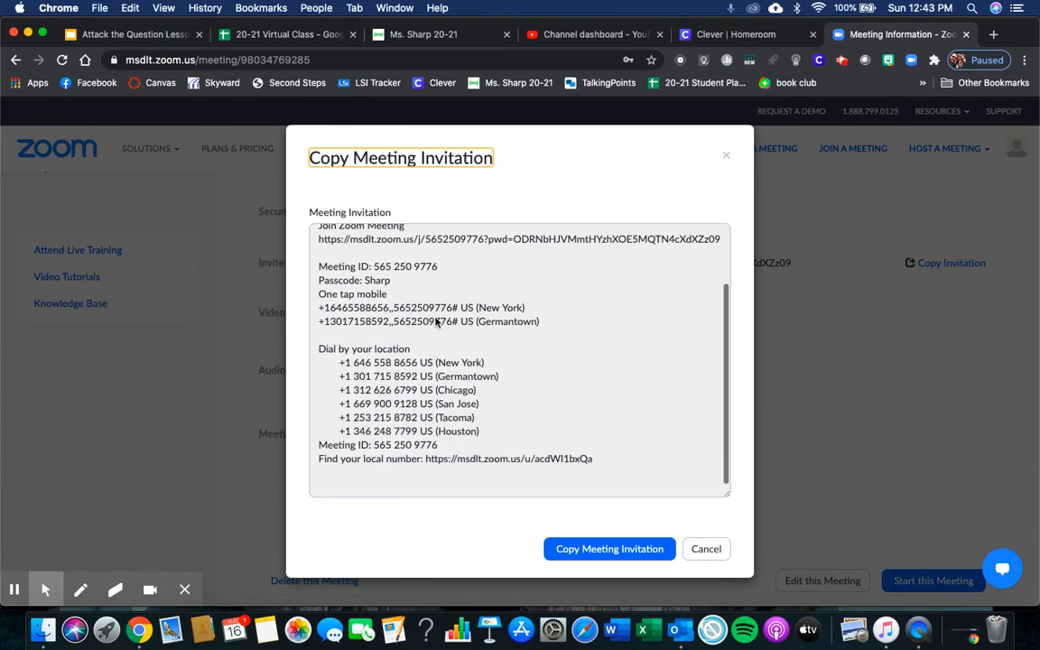
{"action": "scroll", "coordinate": [437, 322], "scroll_direction": "up", "scroll_amount": 3}
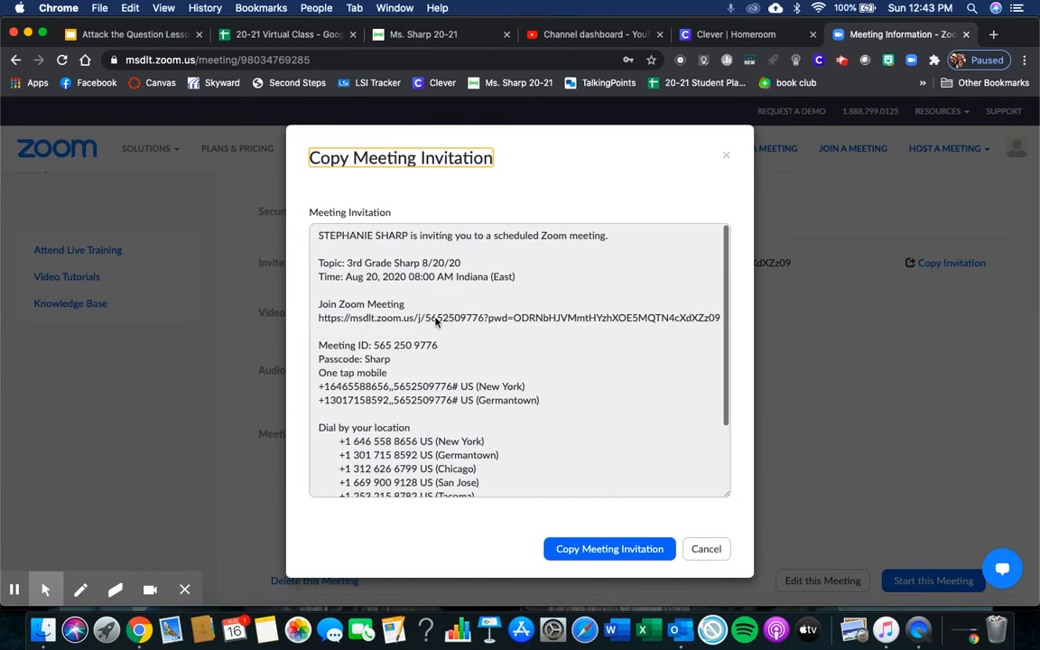
{"action": "scroll", "coordinate": [437, 322], "scroll_direction": "down", "scroll_amount": 3}
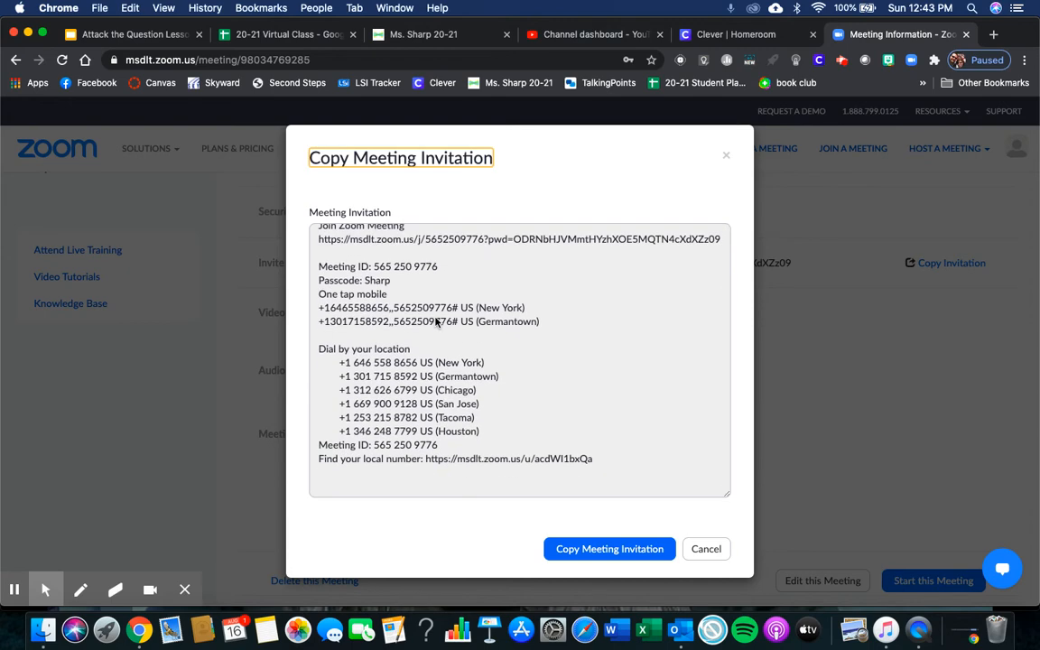
{"action": "scroll", "coordinate": [437, 322], "scroll_direction": "up", "scroll_amount": 5}
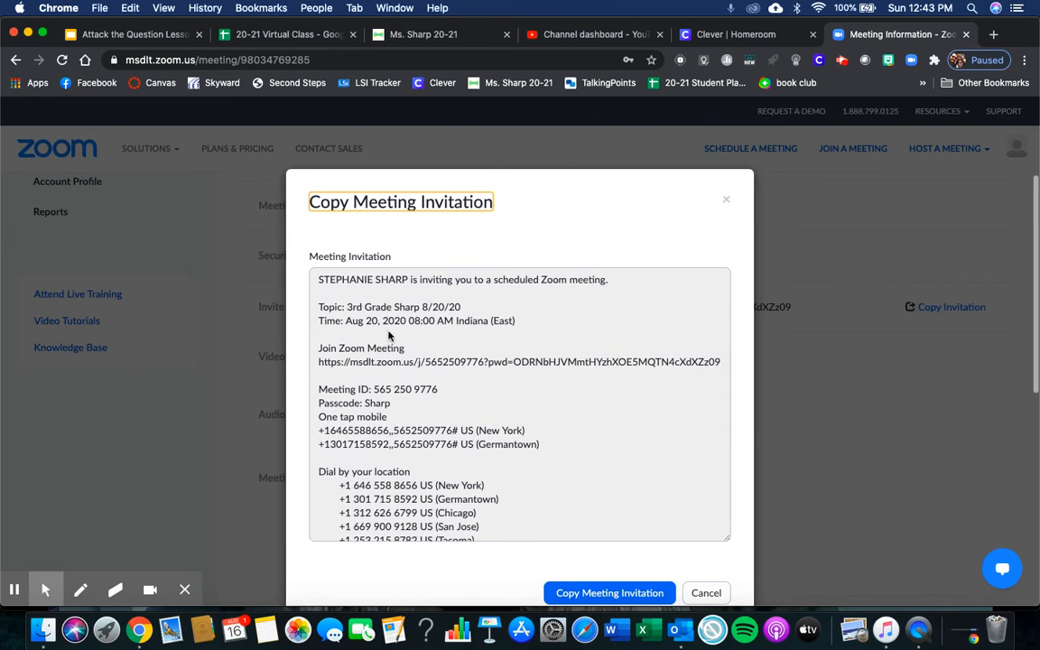
{"action": "left_click_drag", "start_coordinate": [320, 350], "coordinate": [421, 404]}
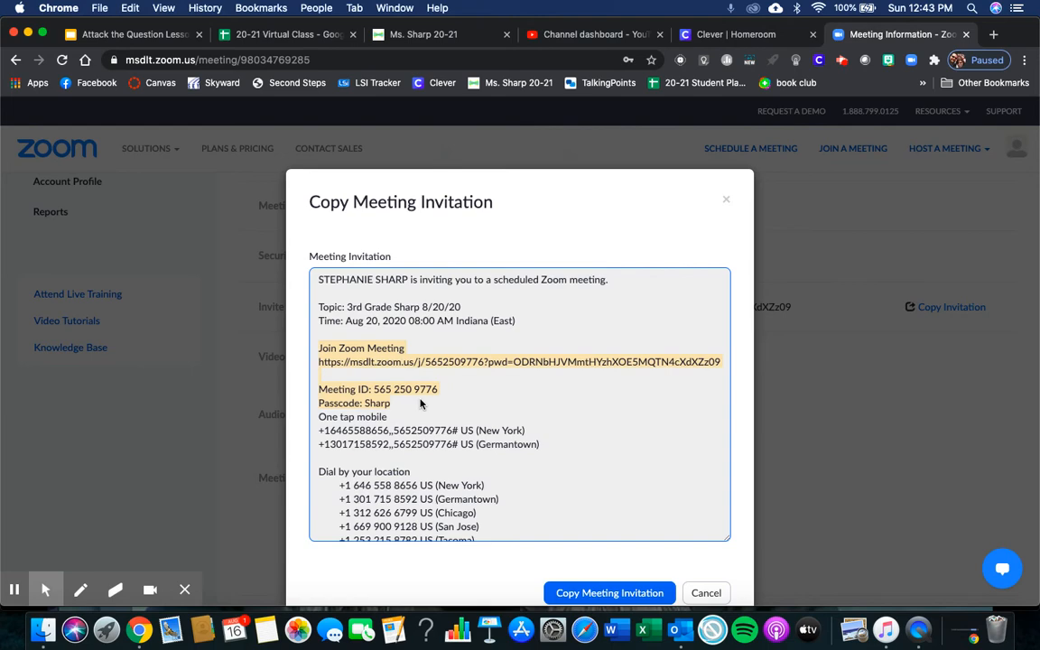
{"action": "left_click", "coordinate": [703, 591]}
- Look over the rest of the meeting's details down to the polls and return to the list of upcoming meetings
{"action": "scroll", "coordinate": [733, 501], "scroll_direction": "down", "scroll_amount": 2}
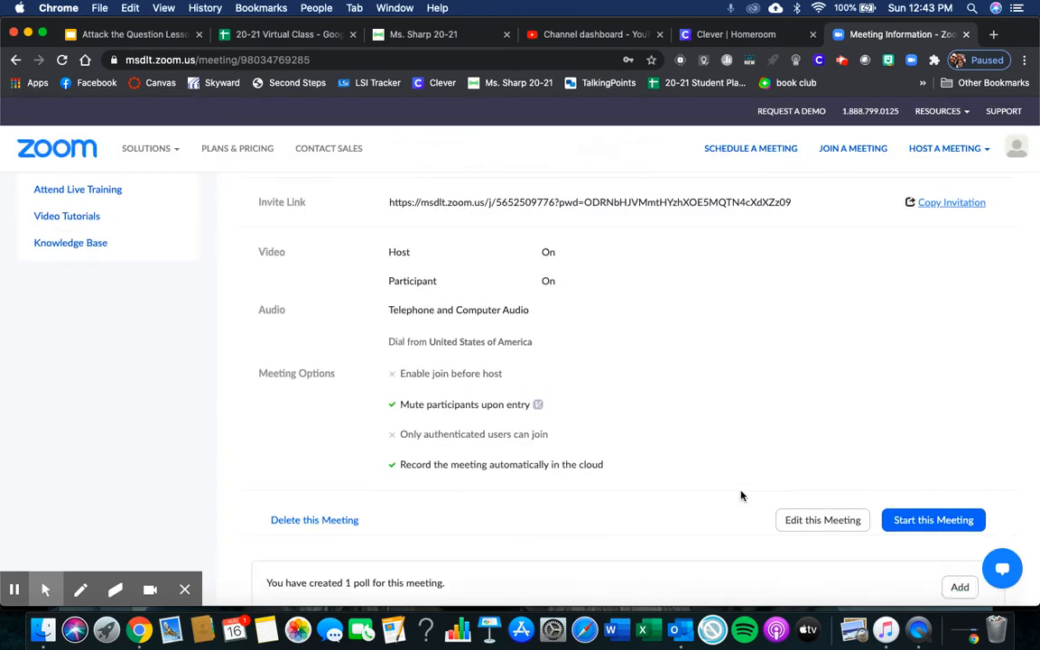
{"action": "scroll", "coordinate": [741, 495], "scroll_direction": "down", "scroll_amount": 5}
{"action": "scroll", "coordinate": [742, 494], "scroll_direction": "up", "scroll_amount": 2}
{"action": "scroll", "coordinate": [742, 495], "scroll_direction": "up", "scroll_amount": 10}
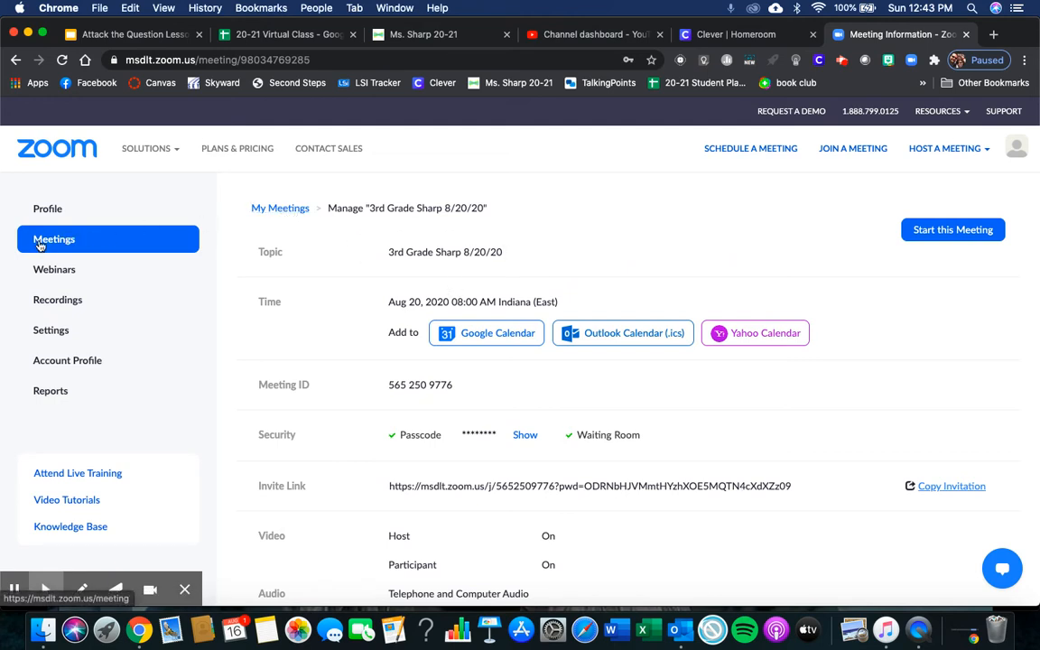
{"action": "left_click", "coordinate": [273, 209]}
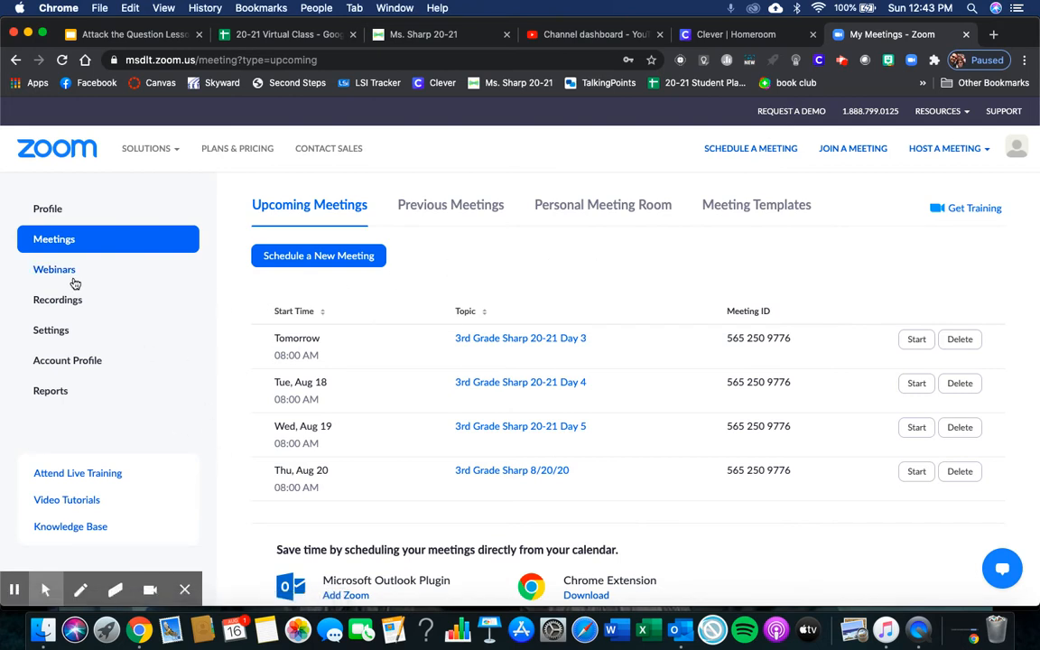
- Open the account's meeting settings and review the Security section, covering the waiting room, passcode and authentication options
{"action": "left_click", "coordinate": [52, 332]}
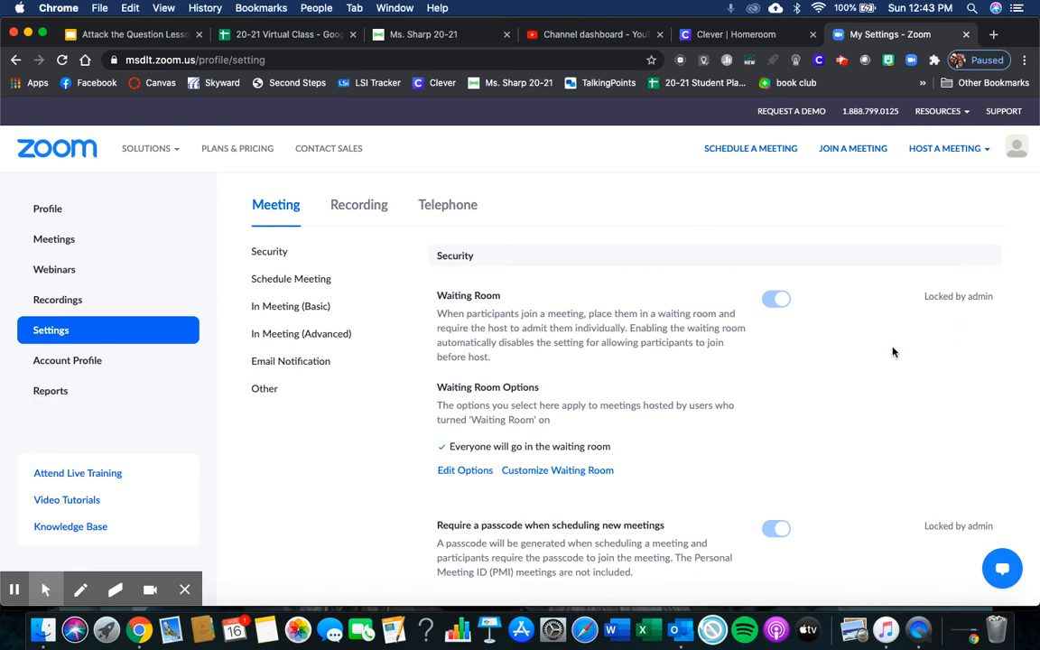
{"action": "scroll", "coordinate": [893, 352], "scroll_direction": "down", "scroll_amount": 2}
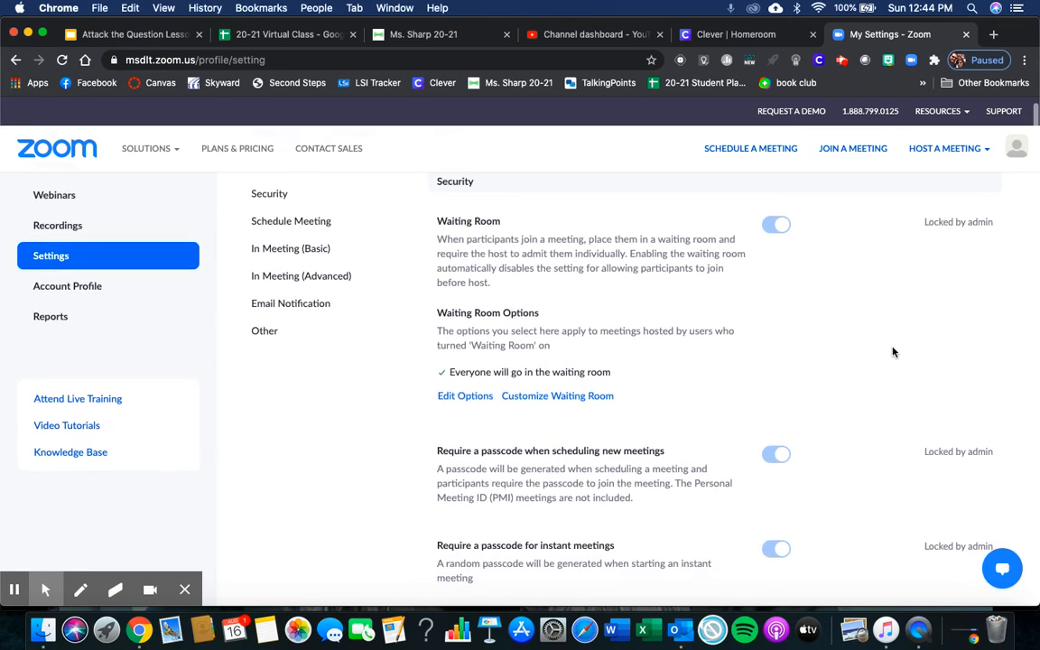
{"action": "scroll", "coordinate": [893, 353], "scroll_direction": "down", "scroll_amount": 1}
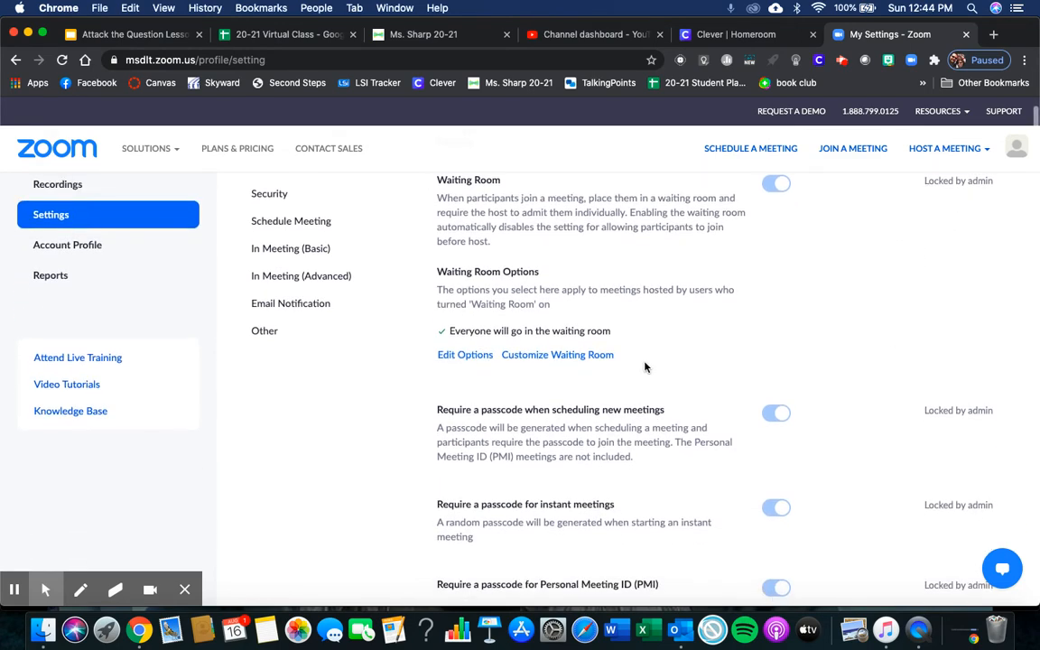
{"action": "scroll", "coordinate": [831, 348], "scroll_direction": "down", "scroll_amount": 4}
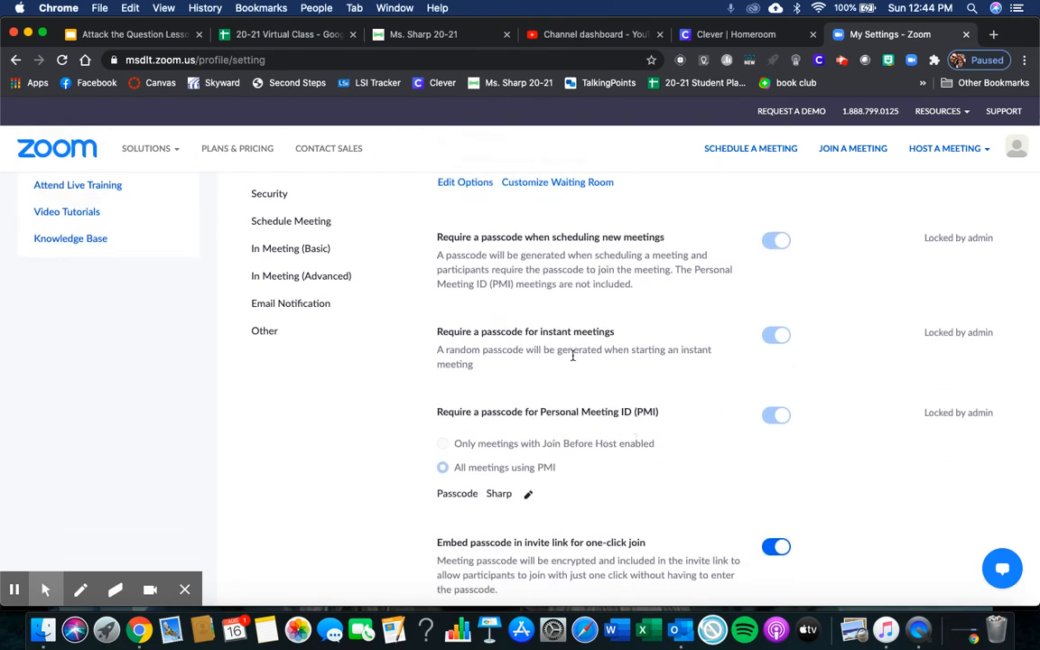
{"action": "scroll", "coordinate": [665, 280], "scroll_direction": "down", "scroll_amount": 5}
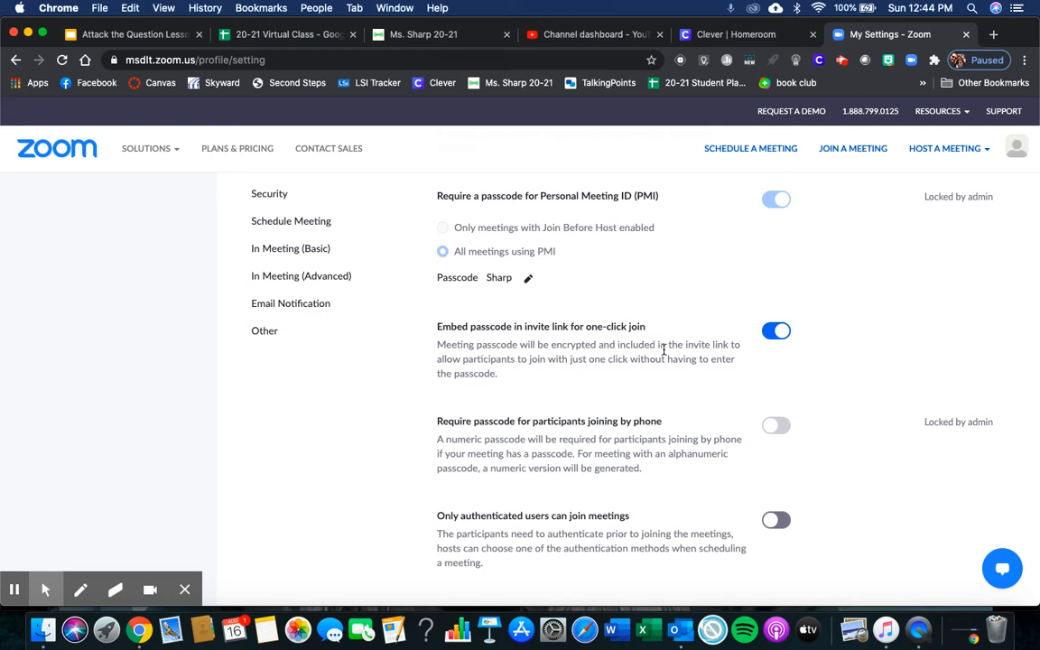
{"action": "scroll", "coordinate": [664, 350], "scroll_direction": "down", "scroll_amount": 5}
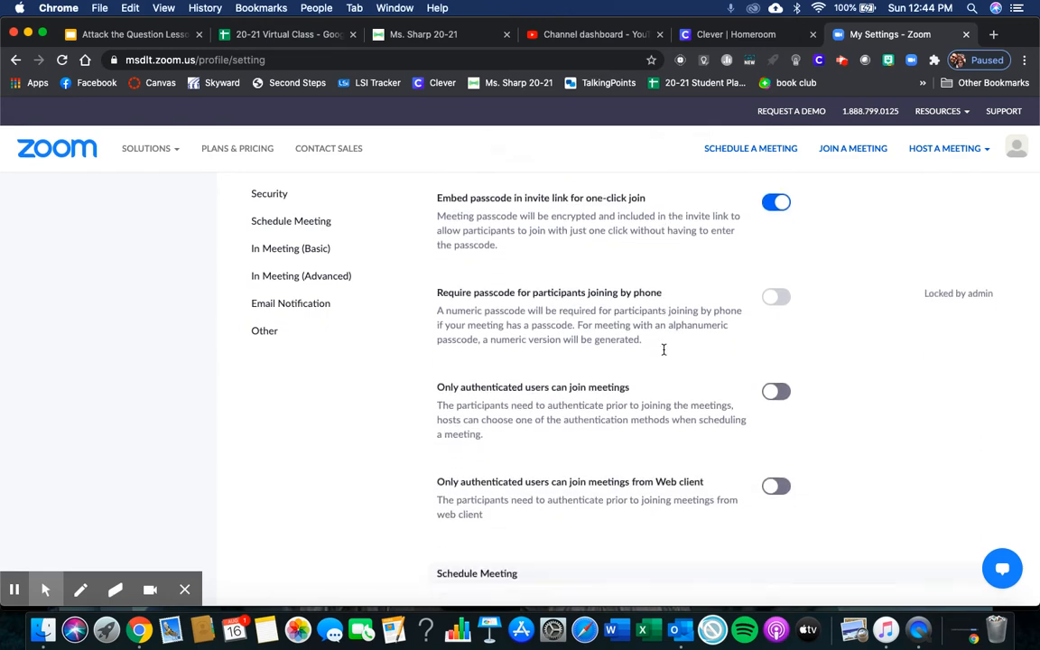
- Review the Schedule Meeting settings for video, audio type, join before host, Personal Meeting ID and muting upon entry
{"action": "scroll", "coordinate": [663, 354], "scroll_direction": "down", "scroll_amount": 2}
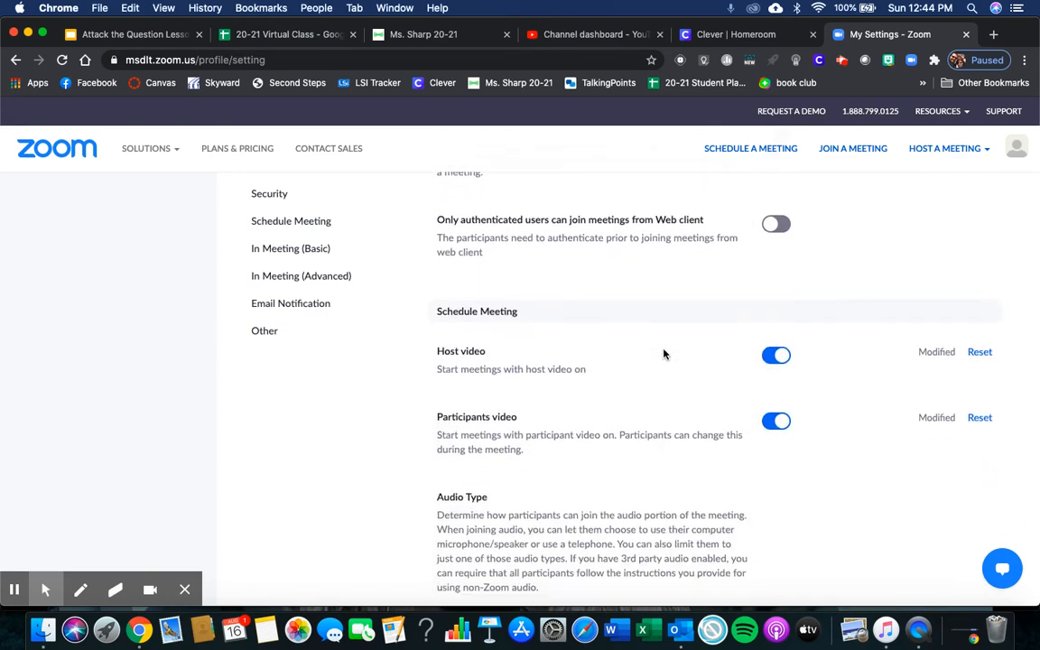
{"action": "scroll", "coordinate": [664, 353], "scroll_direction": "down", "scroll_amount": 2}
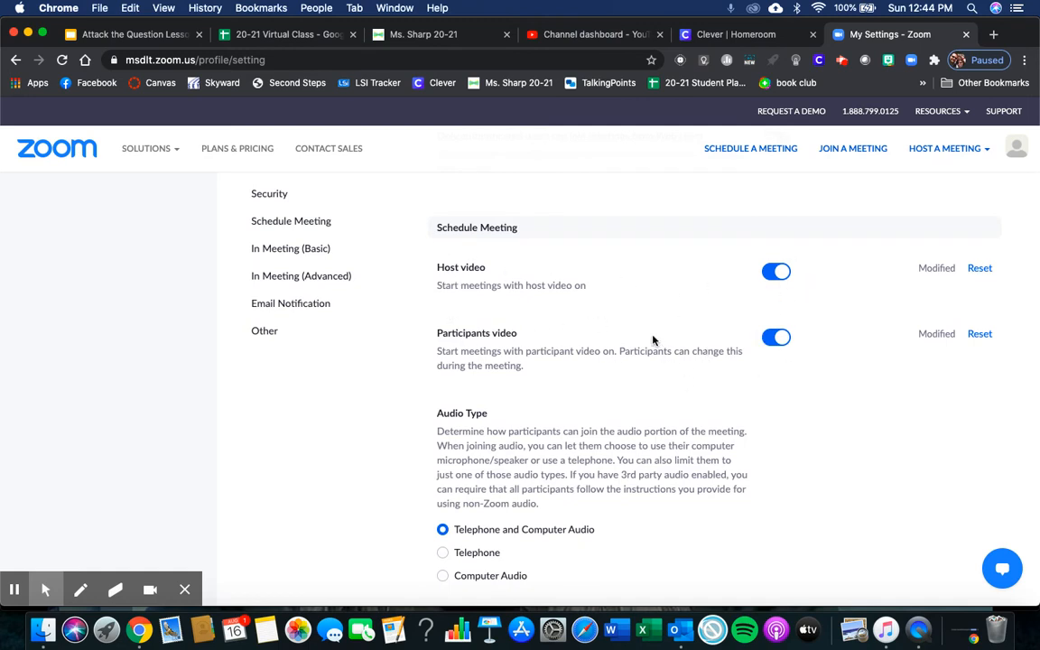
{"action": "scroll", "coordinate": [652, 340], "scroll_direction": "down", "scroll_amount": 5}
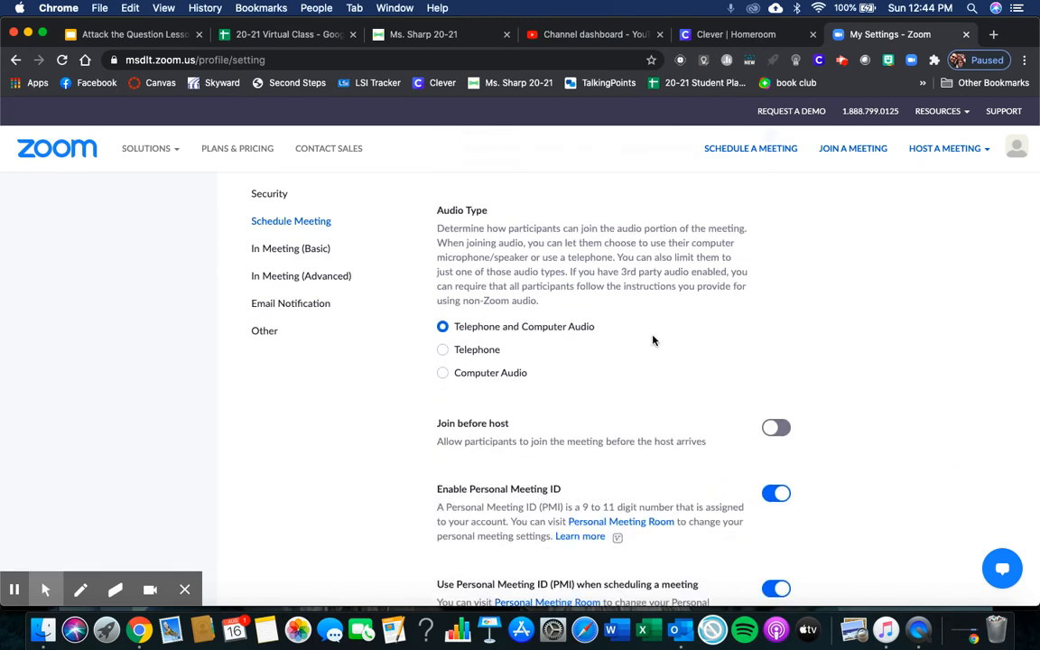
{"action": "scroll", "coordinate": [655, 341], "scroll_direction": "down", "scroll_amount": 4}
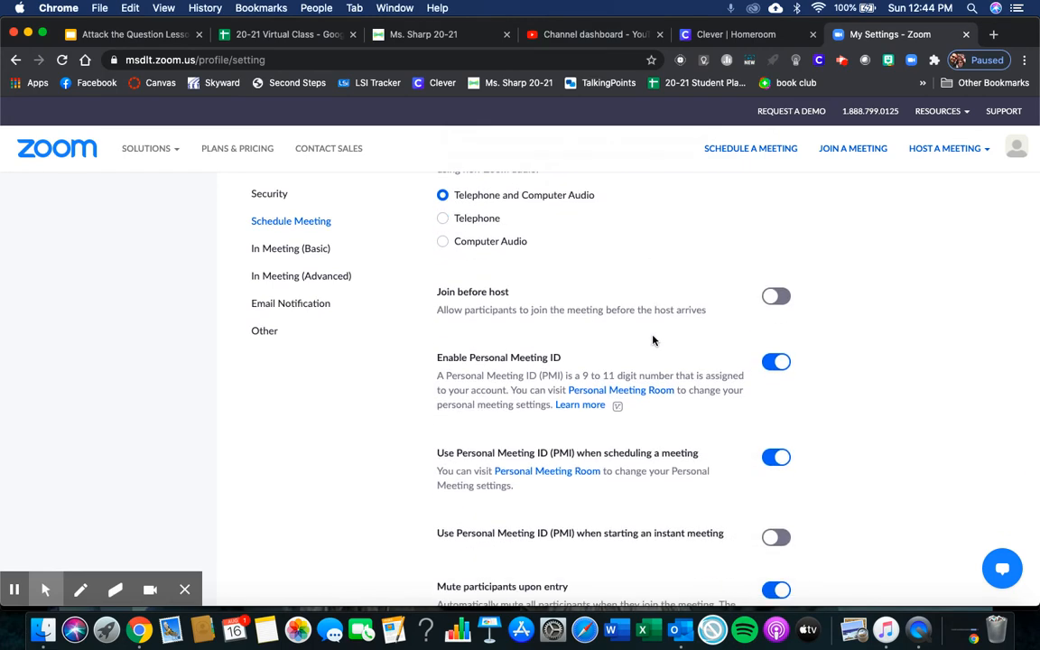
{"action": "scroll", "coordinate": [673, 416], "scroll_direction": "down", "scroll_amount": 4}
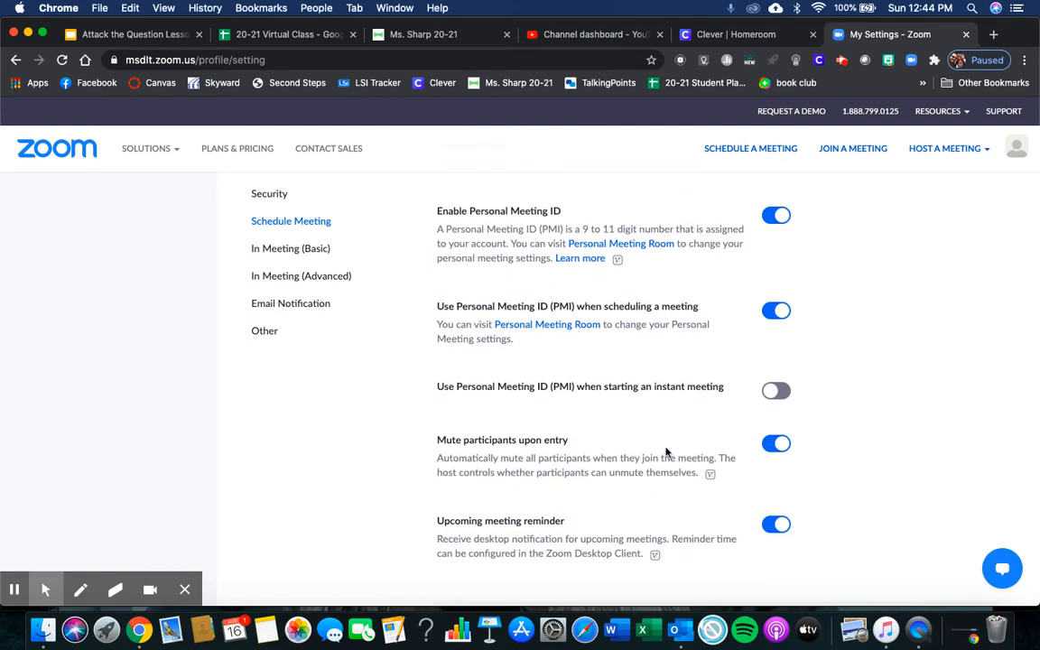
- Examine the In Meeting (Basic) settings for chat, private chat, auto saving chats, sound notifications and file transfer
{"action": "scroll", "coordinate": [666, 451], "scroll_direction": "down", "scroll_amount": 5}
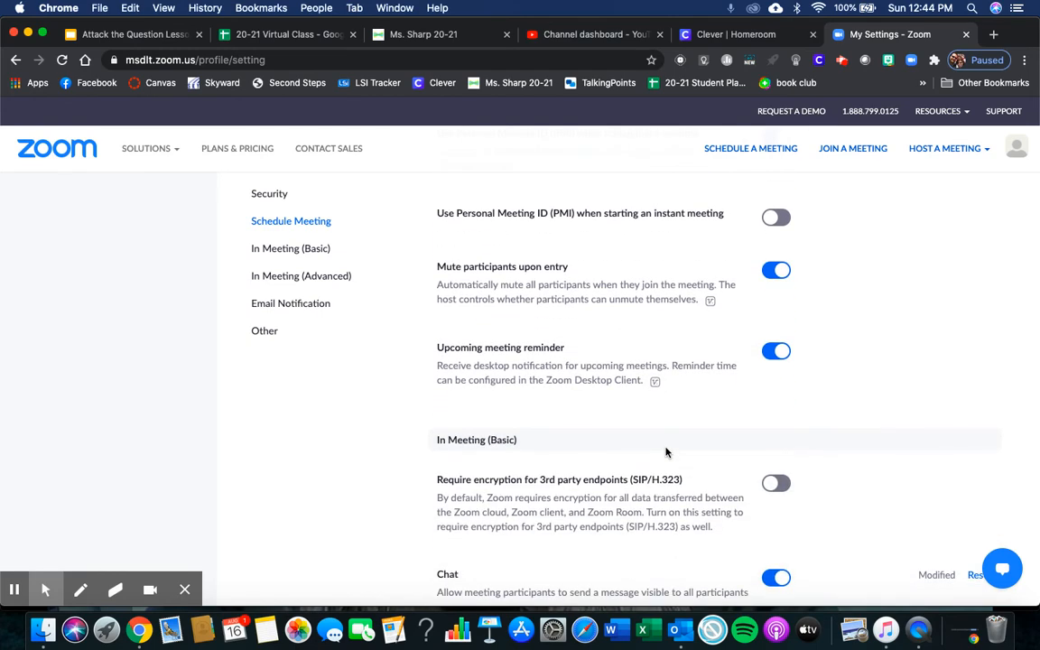
{"action": "scroll", "coordinate": [666, 451], "scroll_direction": "down", "scroll_amount": 6}
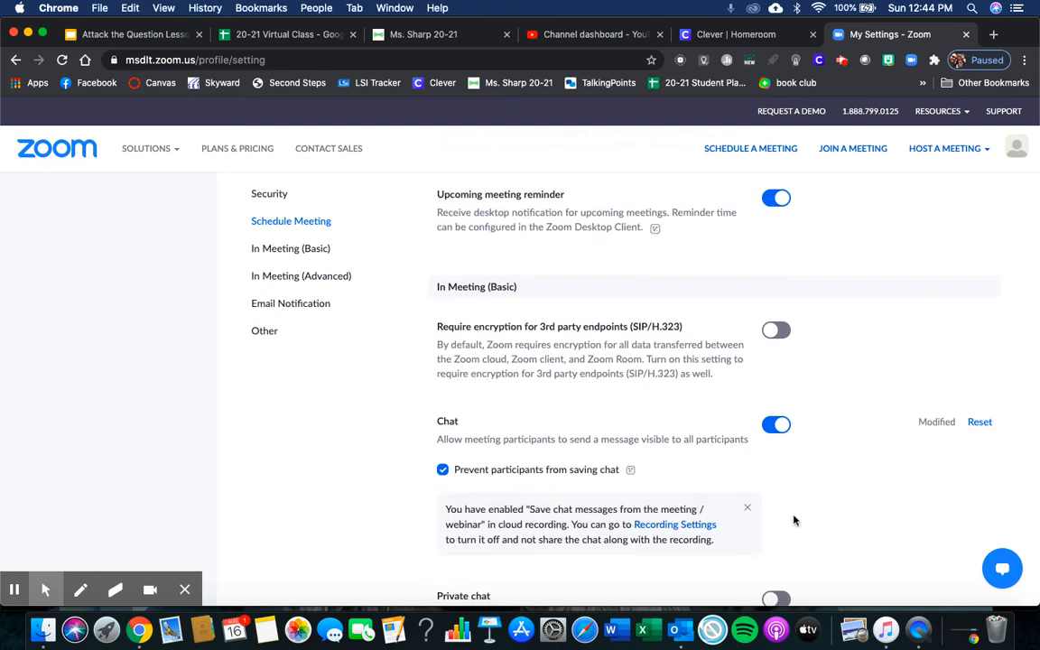
{"action": "scroll", "coordinate": [794, 520], "scroll_direction": "down", "scroll_amount": 3}
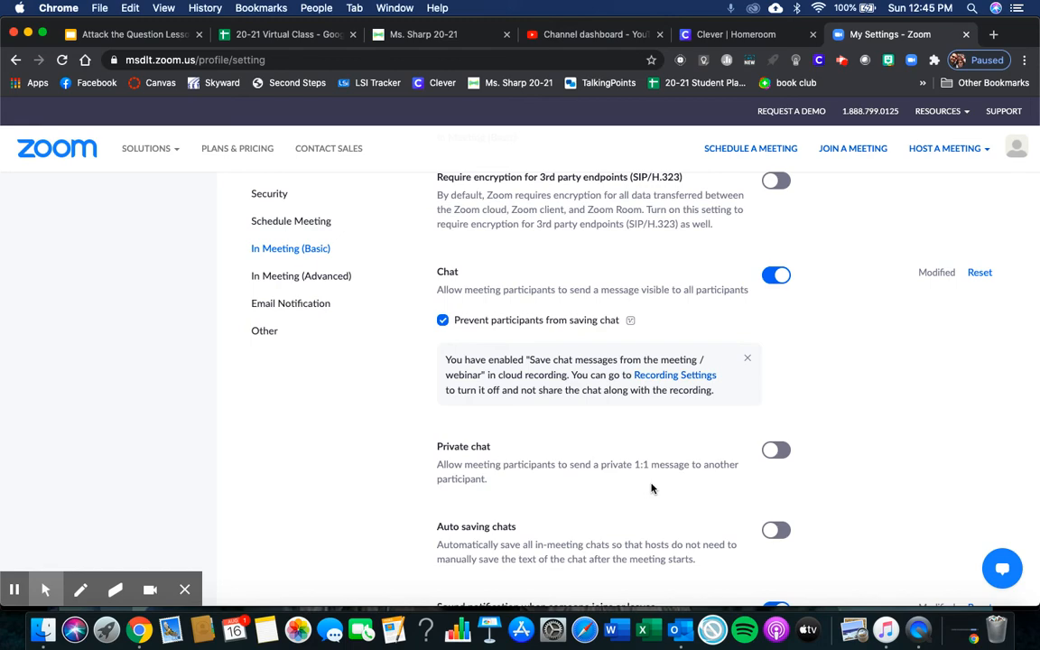
{"action": "scroll", "coordinate": [632, 487], "scroll_direction": "down", "scroll_amount": 2}
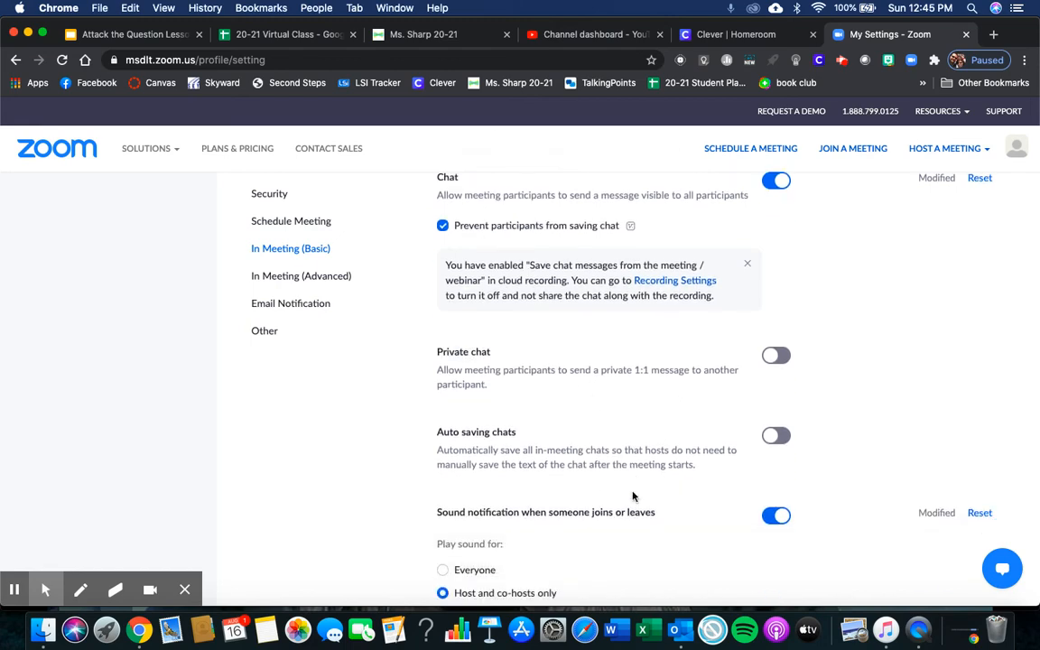
{"action": "scroll", "coordinate": [704, 465], "scroll_direction": "down", "scroll_amount": 3}
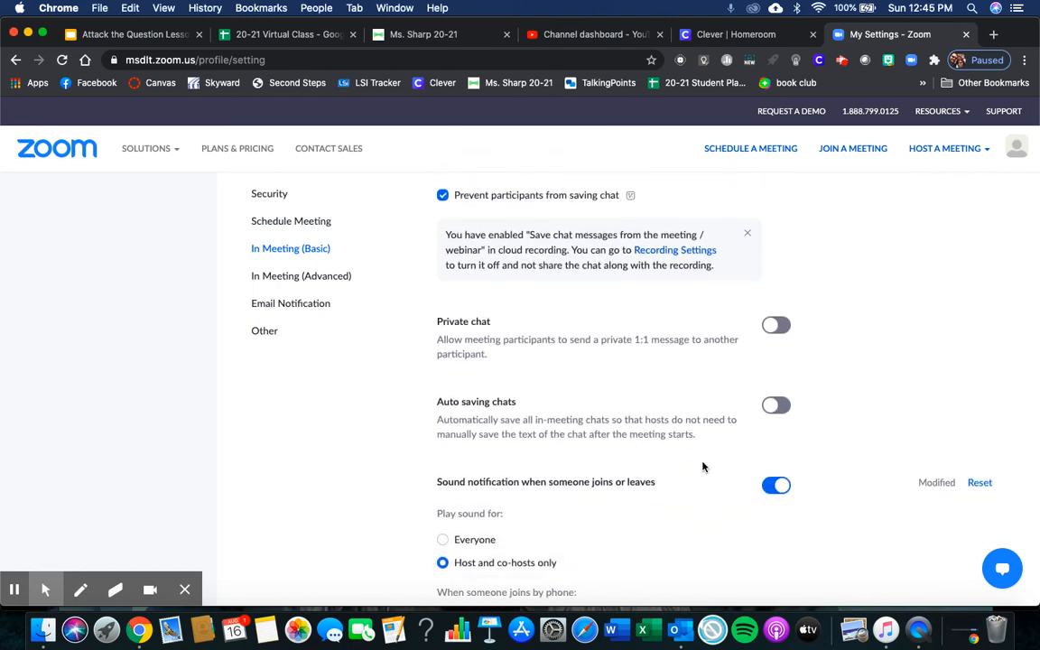
{"action": "scroll", "coordinate": [717, 467], "scroll_direction": "down", "scroll_amount": 3}
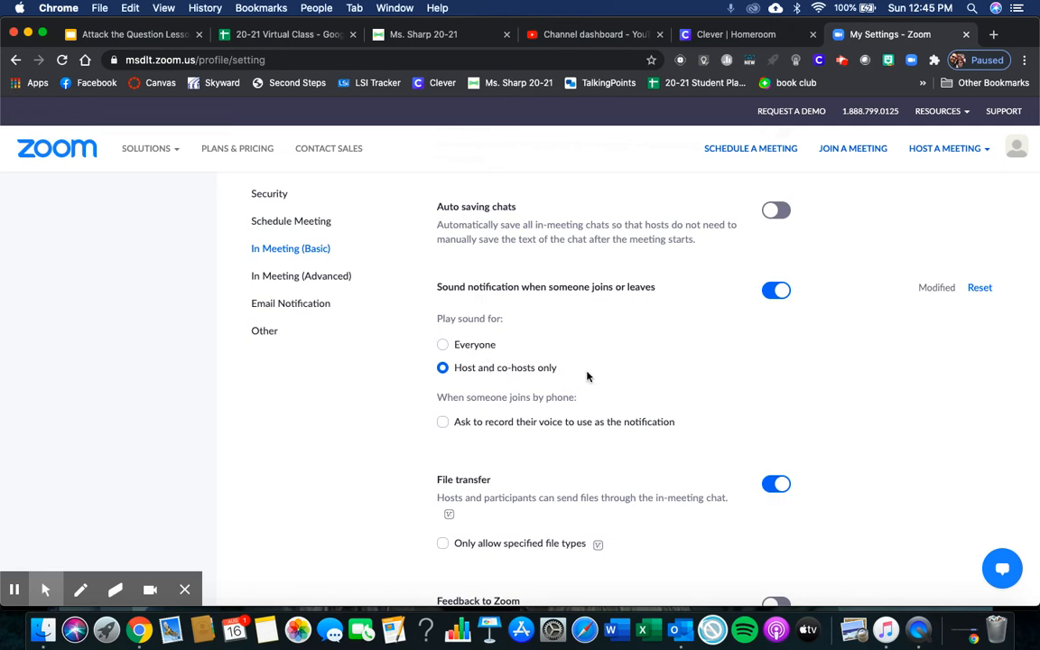
{"action": "scroll", "coordinate": [587, 376], "scroll_direction": "down", "scroll_amount": 5}
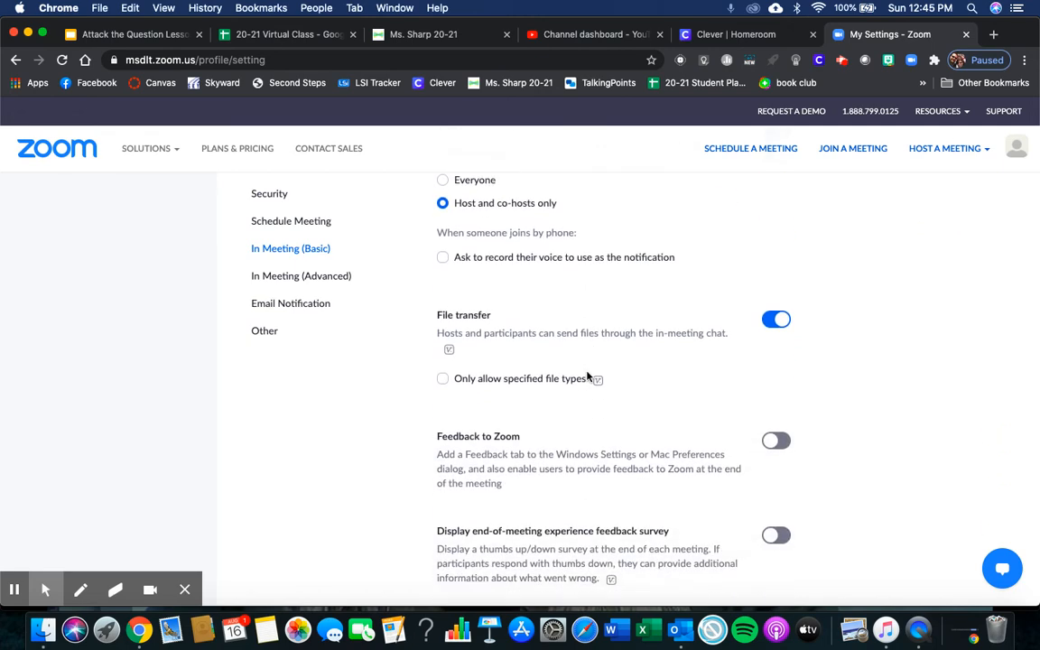
- Review the co-host, polling, screen sharing, annotation, whiteboard and participant settings, and return to the start of the meeting settings
{"action": "scroll", "coordinate": [587, 376], "scroll_direction": "down", "scroll_amount": 8}
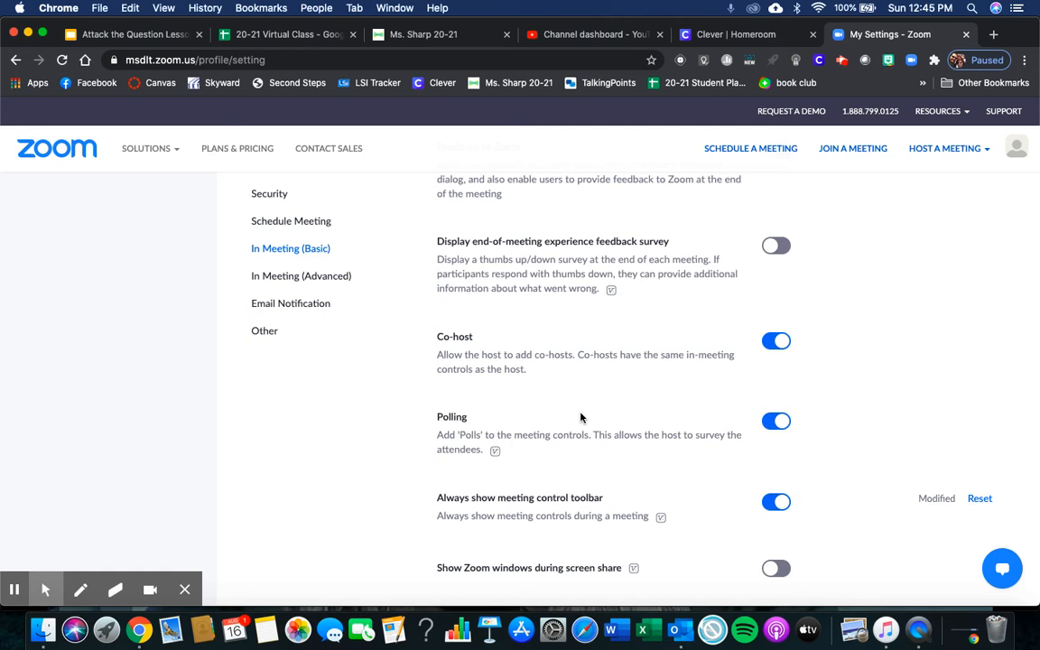
{"action": "scroll", "coordinate": [660, 460], "scroll_direction": "down", "scroll_amount": 4}
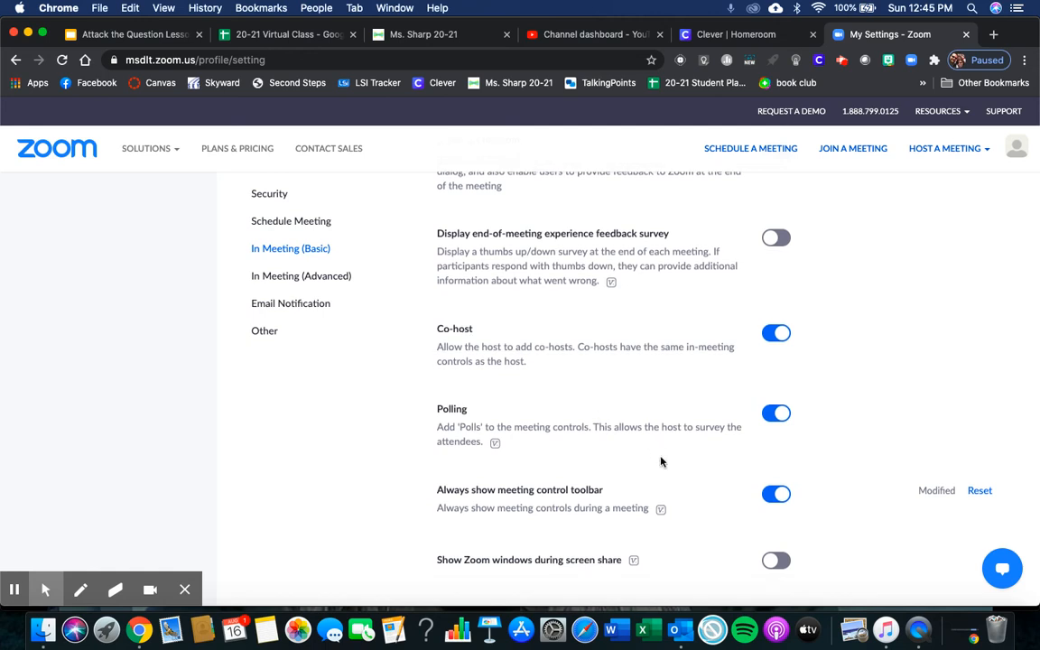
{"action": "scroll", "coordinate": [683, 446], "scroll_direction": "down", "scroll_amount": 5}
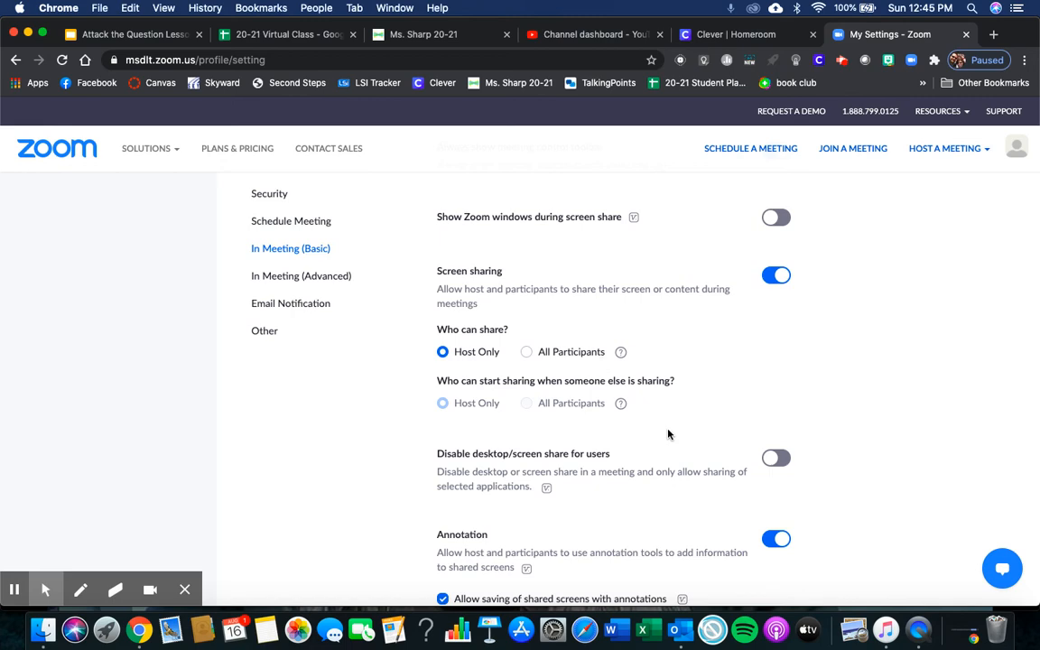
{"action": "scroll", "coordinate": [668, 434], "scroll_direction": "down", "scroll_amount": 5}
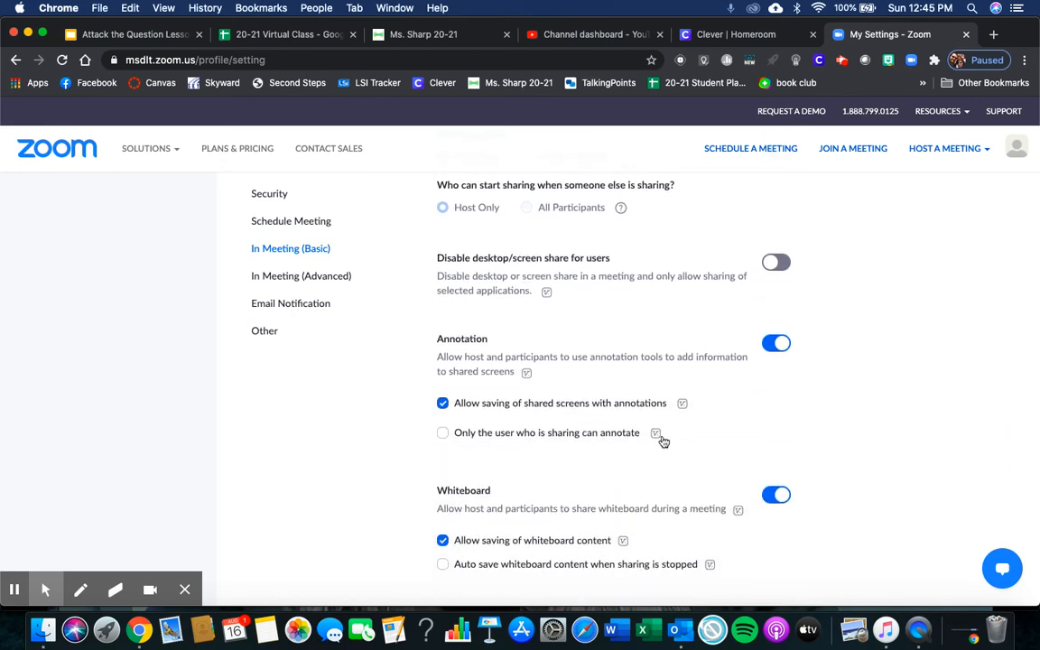
{"action": "scroll", "coordinate": [663, 452], "scroll_direction": "down", "scroll_amount": 1}
{"action": "scroll", "coordinate": [661, 466], "scroll_direction": "down", "scroll_amount": 4}
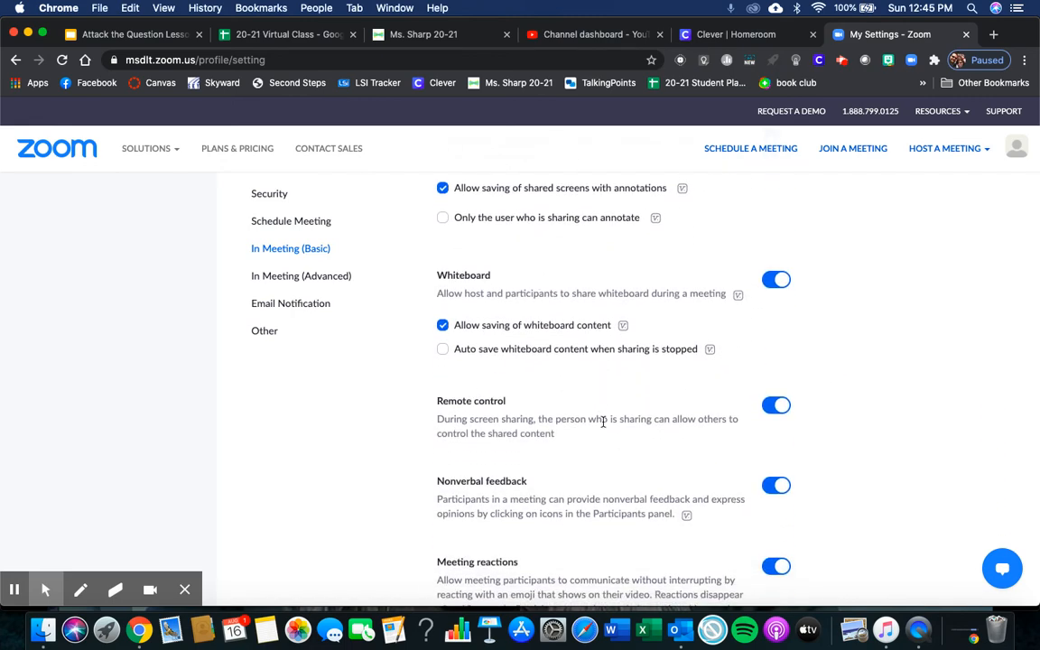
{"action": "scroll", "coordinate": [603, 422], "scroll_direction": "down", "scroll_amount": 2}
{"action": "scroll", "coordinate": [603, 422], "scroll_direction": "down", "scroll_amount": 10}
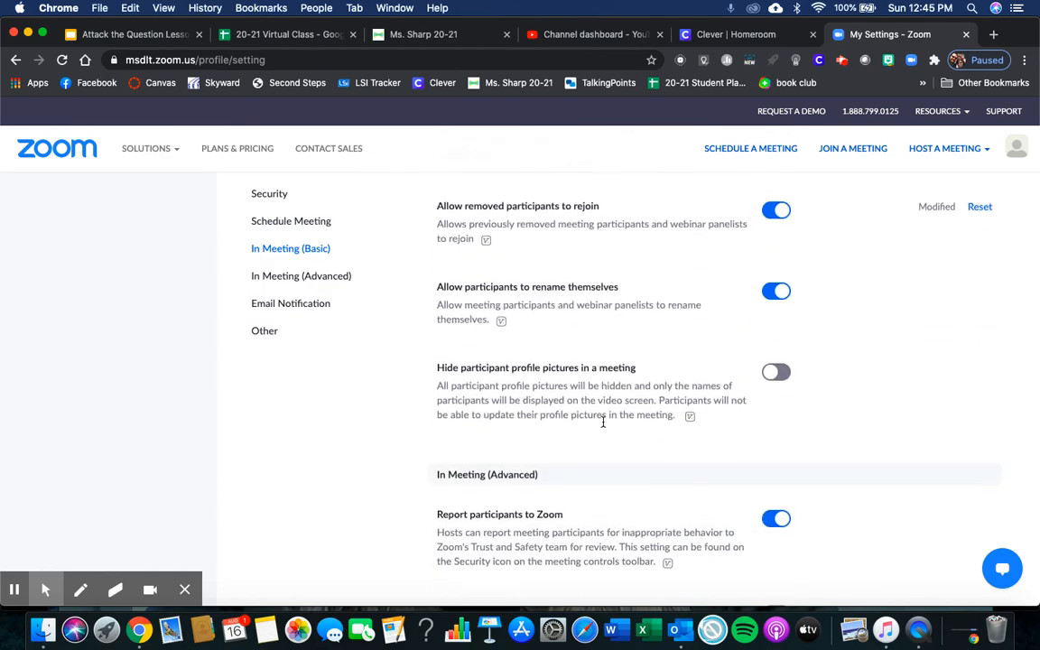
{"action": "scroll", "coordinate": [603, 421], "scroll_direction": "up", "scroll_amount": 20}
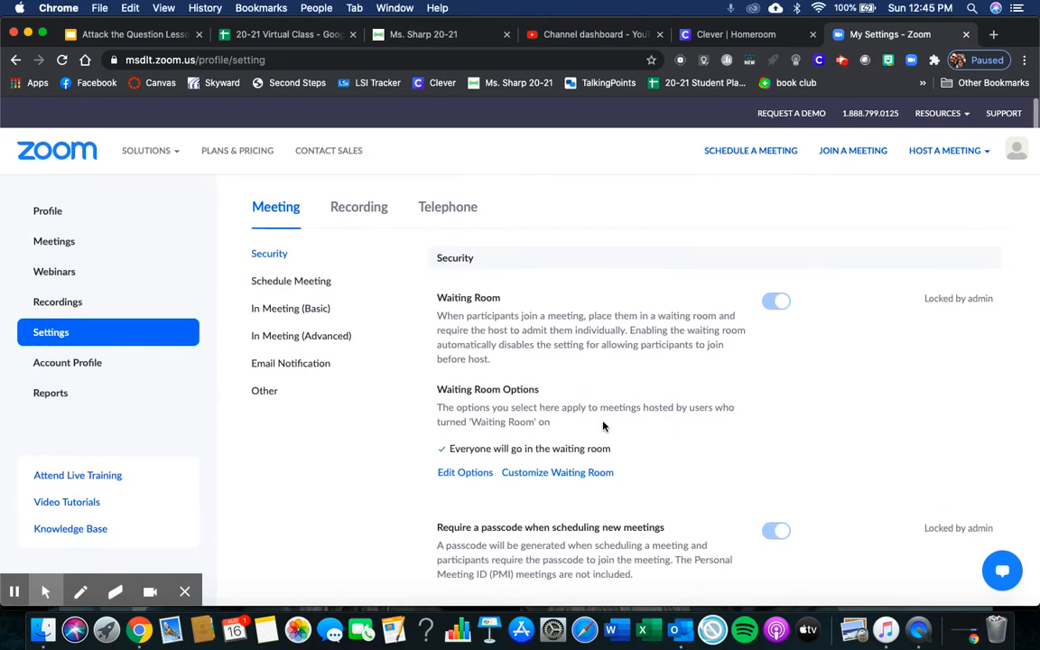
- Review the account's Recording settings for local, cloud and automatic recording, advanced cloud options, and access to shared recordings
{"action": "left_click", "coordinate": [359, 207]}
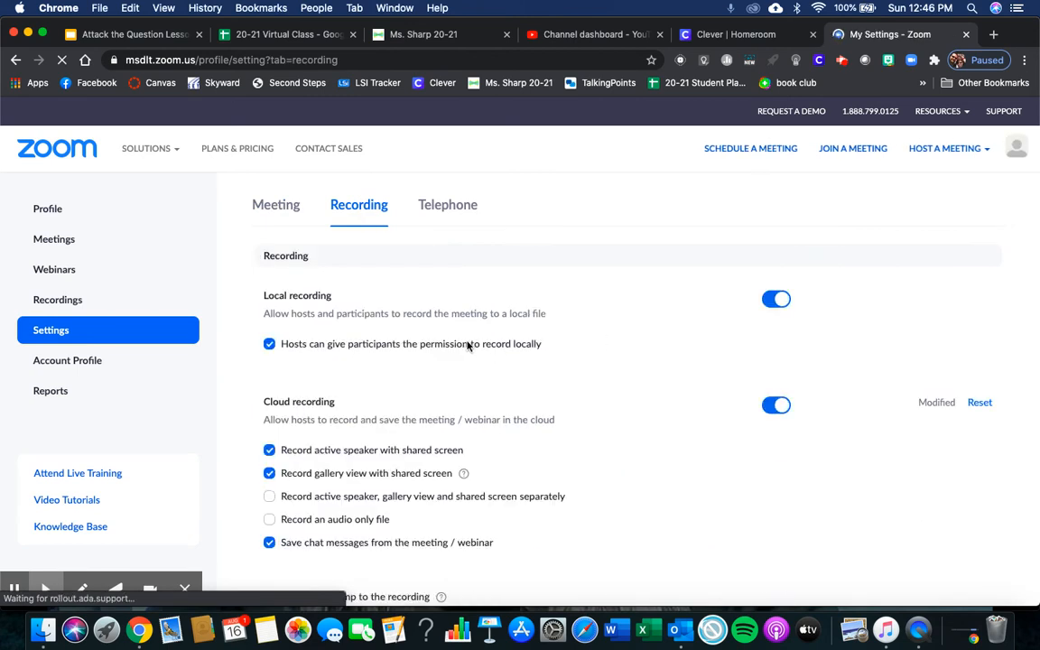
{"action": "scroll", "coordinate": [636, 301], "scroll_direction": "down", "scroll_amount": 5}
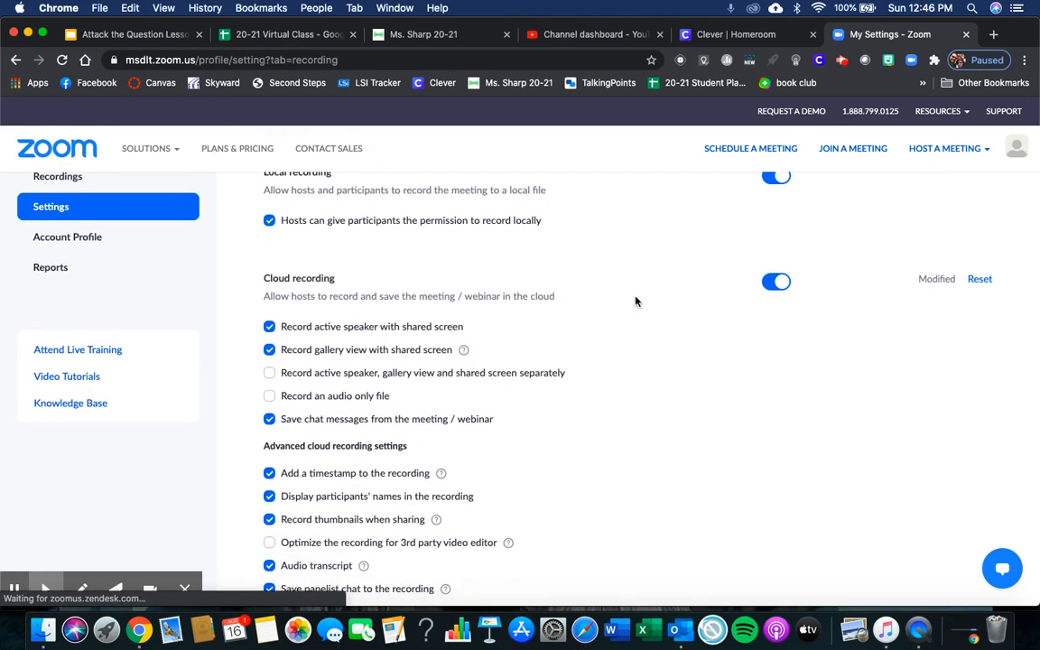
{"action": "scroll", "coordinate": [635, 301], "scroll_direction": "down", "scroll_amount": 1}
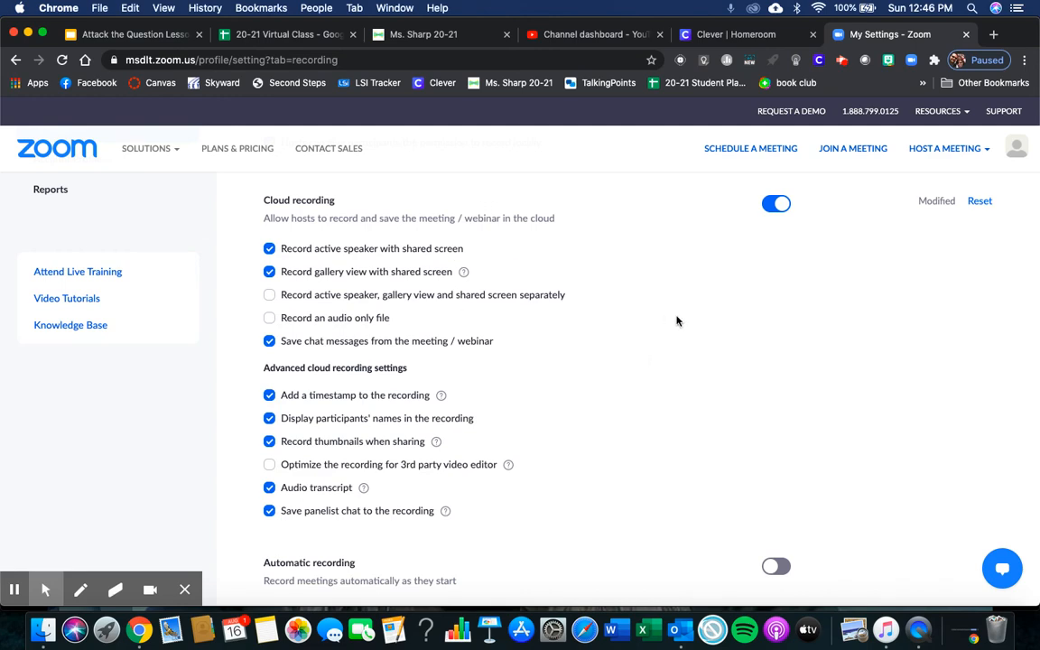
{"action": "scroll", "coordinate": [572, 401], "scroll_direction": "down", "scroll_amount": 2}
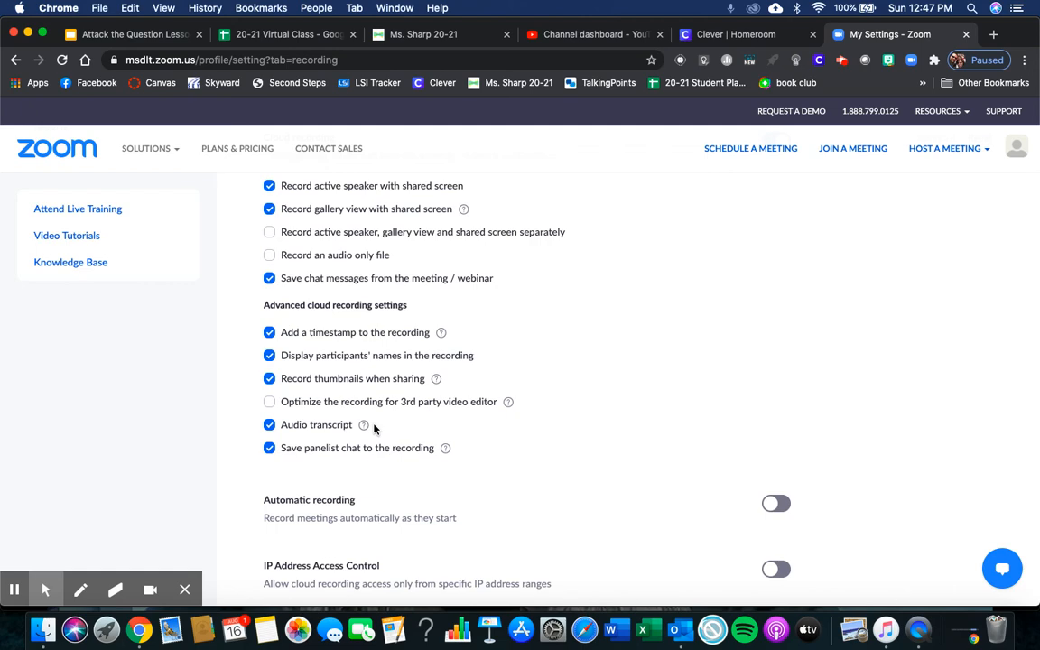
{"action": "scroll", "coordinate": [539, 474], "scroll_direction": "down", "scroll_amount": 10}
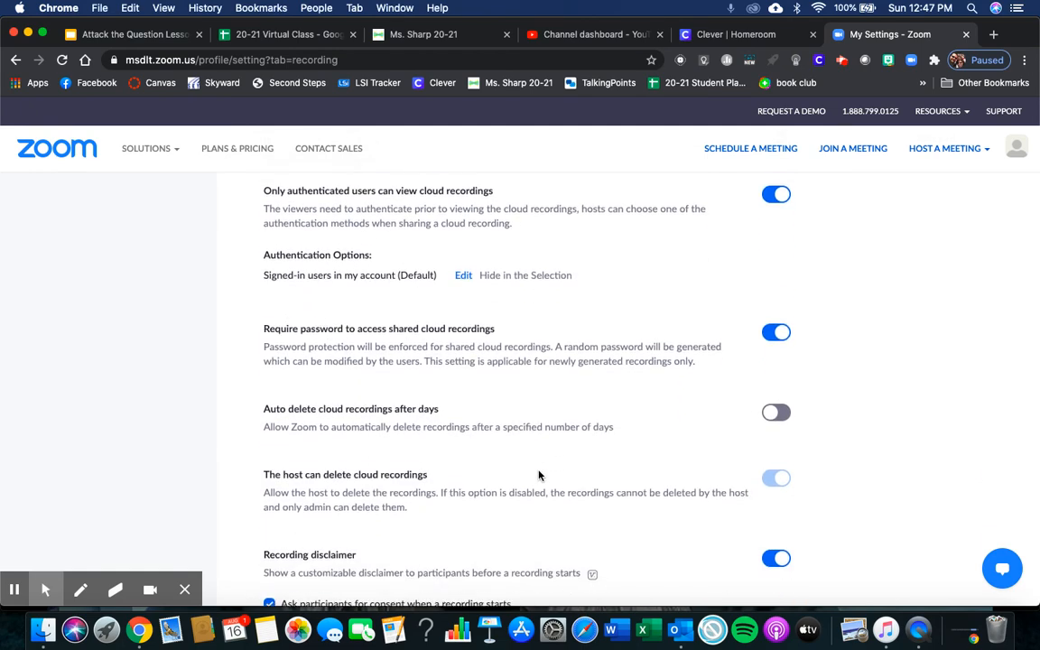
{"action": "scroll", "coordinate": [539, 470], "scroll_direction": "up", "scroll_amount": 10}
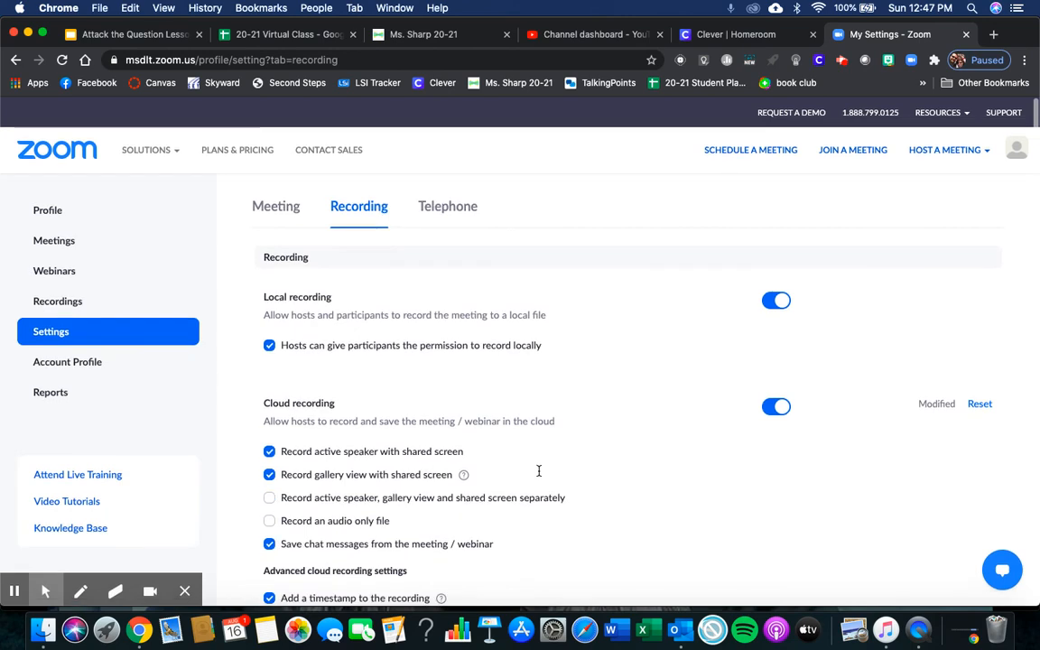
- View the cloud recordings list and the files of the Aug 14, 2020 08:26 AM recording, and go to the account's profile page
{"action": "left_click", "coordinate": [60, 300]}
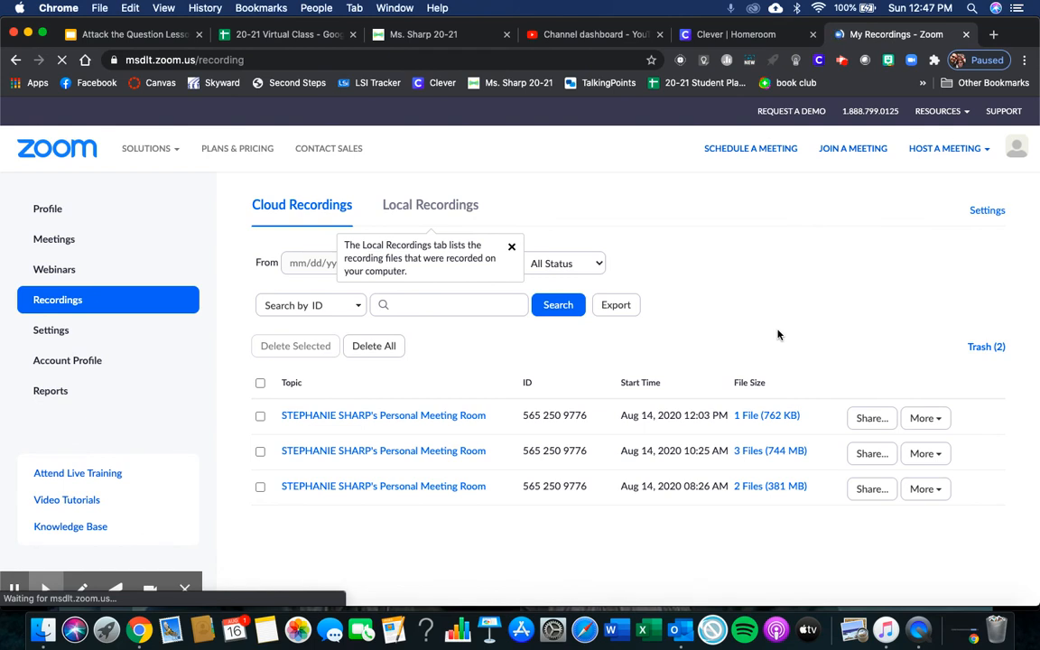
{"action": "scroll", "coordinate": [774, 335], "scroll_direction": "down", "scroll_amount": 2}
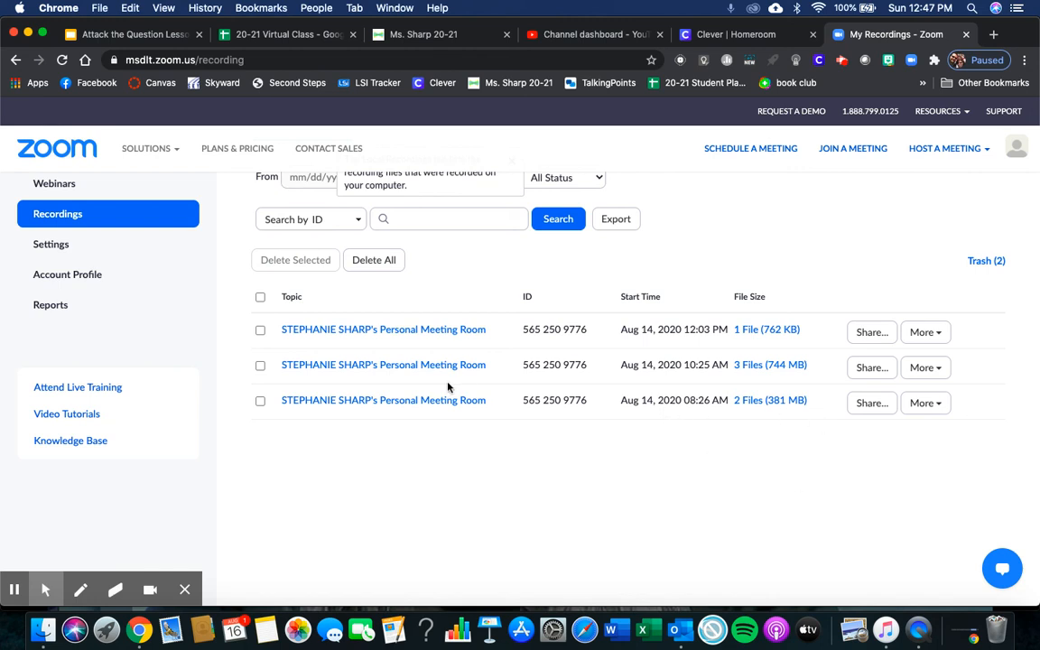
{"action": "left_click", "coordinate": [776, 405]}
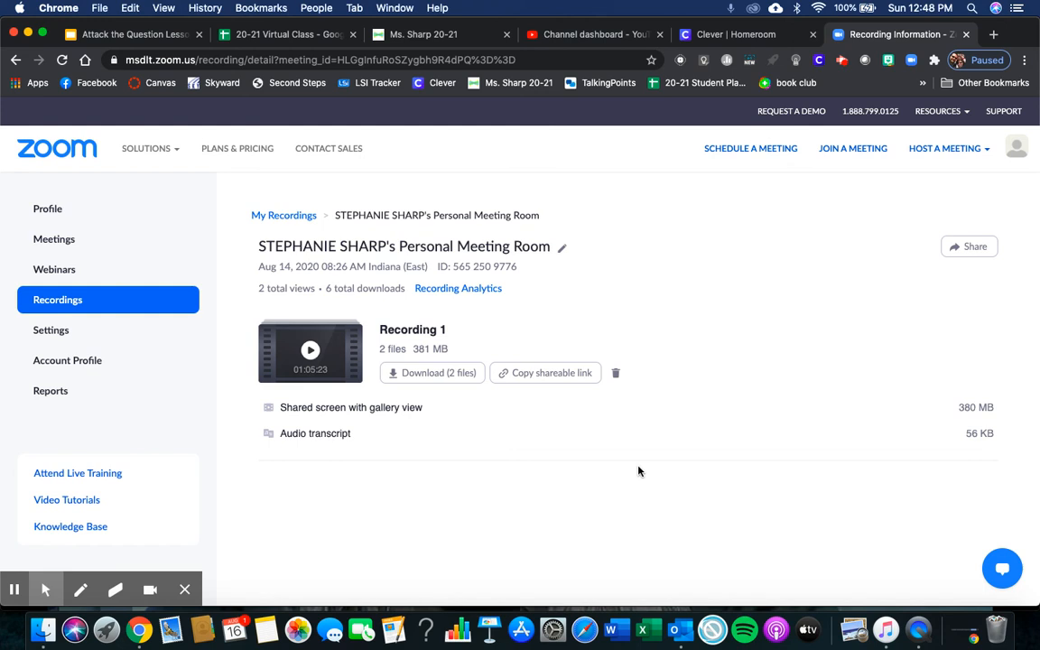
{"action": "left_click", "coordinate": [49, 211]}
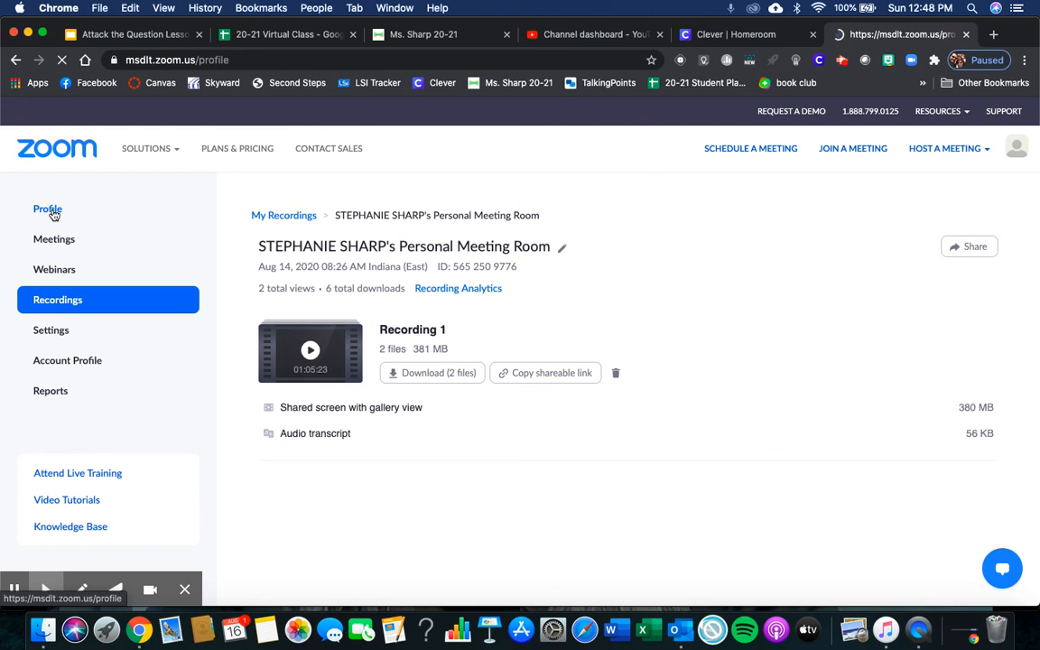